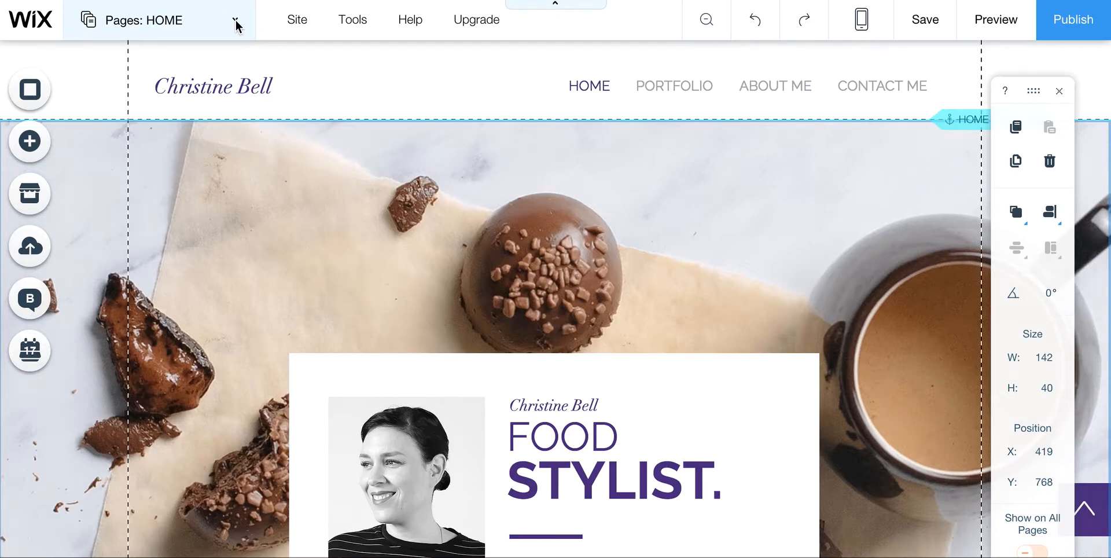
Open the site's page list and examine the home page section that the PORTFOLIO link leads to.
click(236, 25)
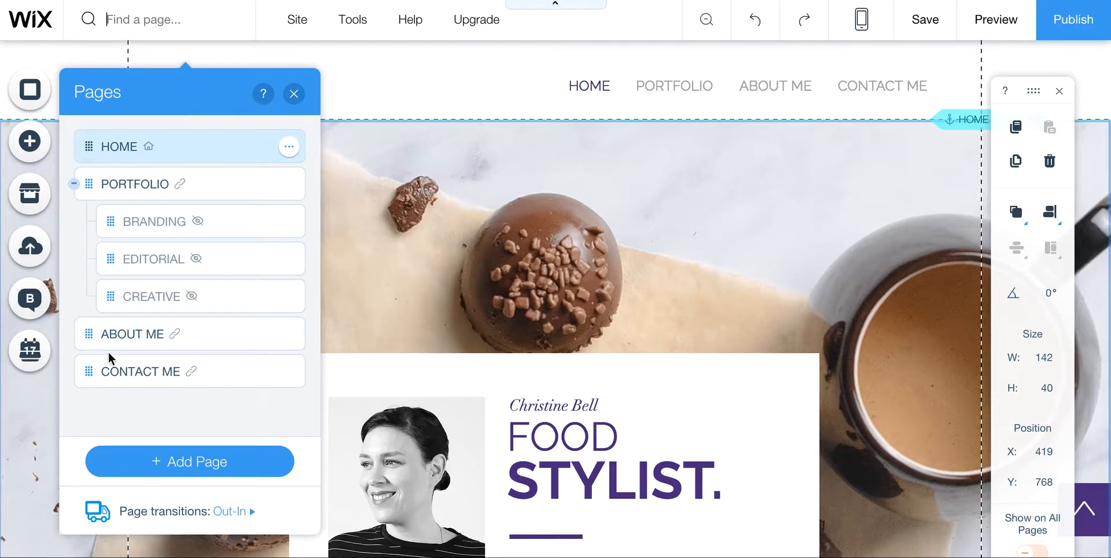
click(144, 185)
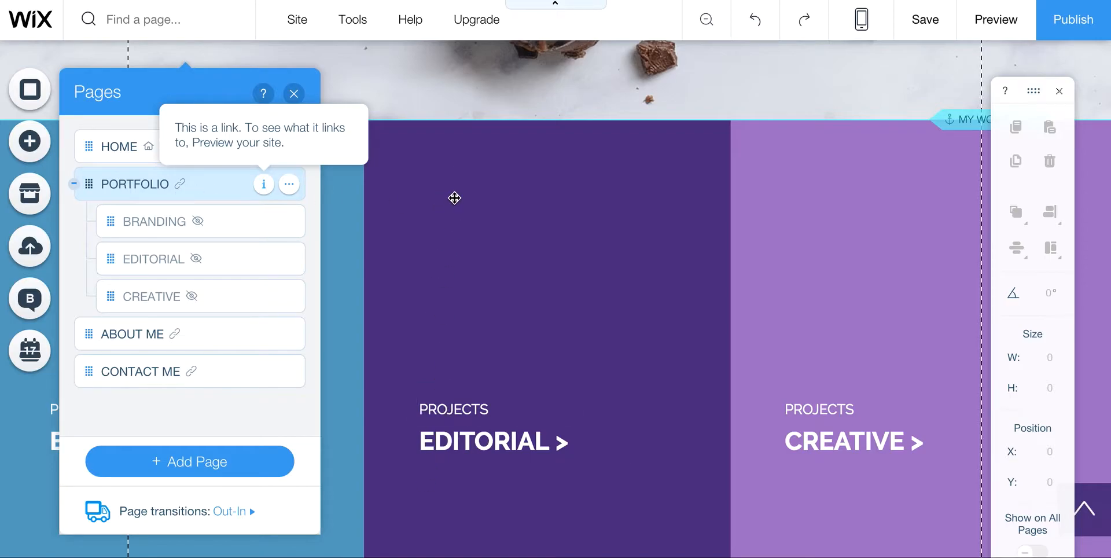
scroll(454, 198, up, 10)
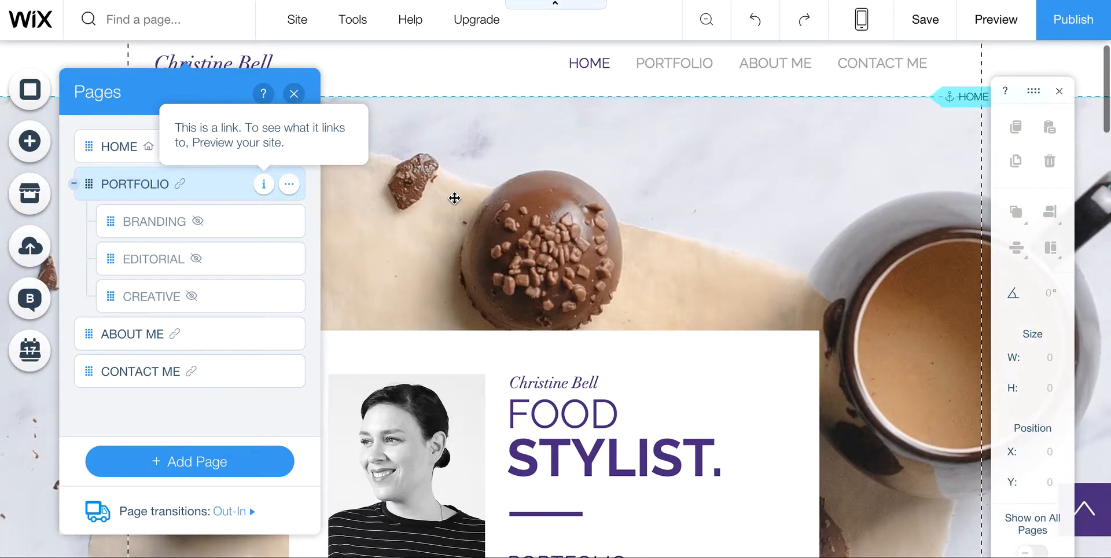
scroll(454, 198, down, 10)
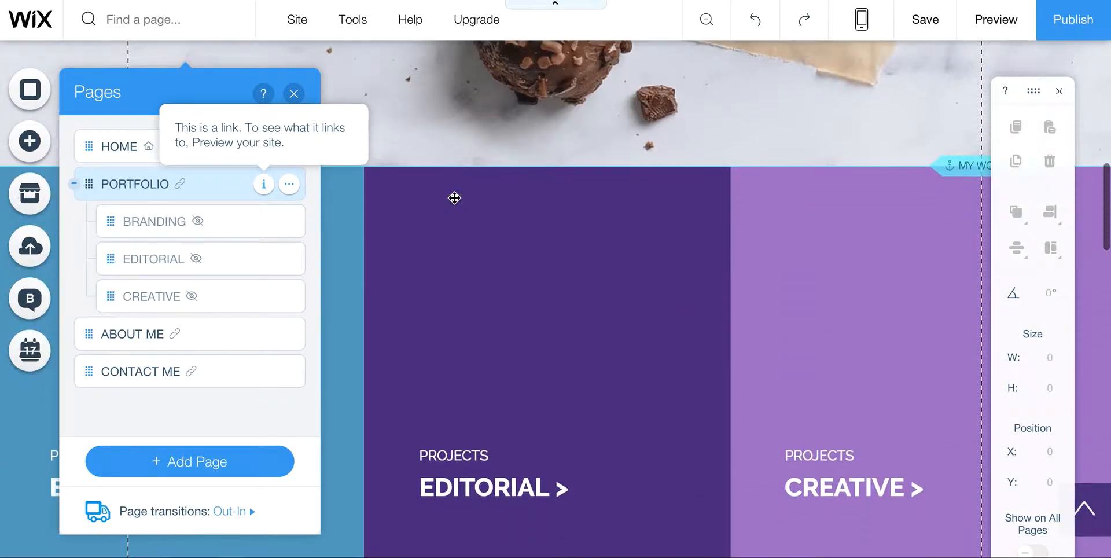
scroll(454, 198, down, 1)
scroll(455, 197, up, 10)
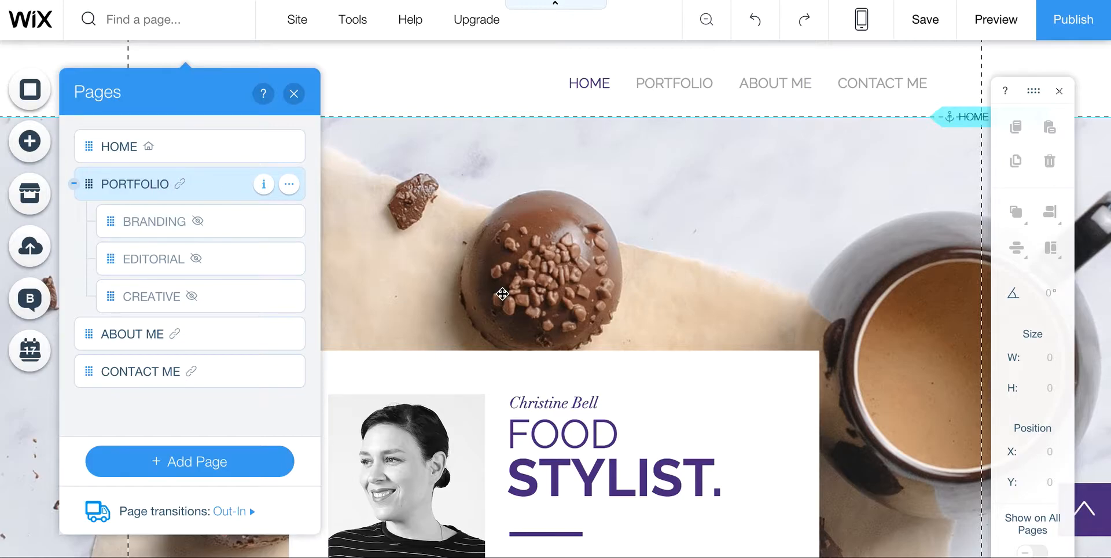
scroll(501, 293, down, 2)
scroll(501, 294, down, 8)
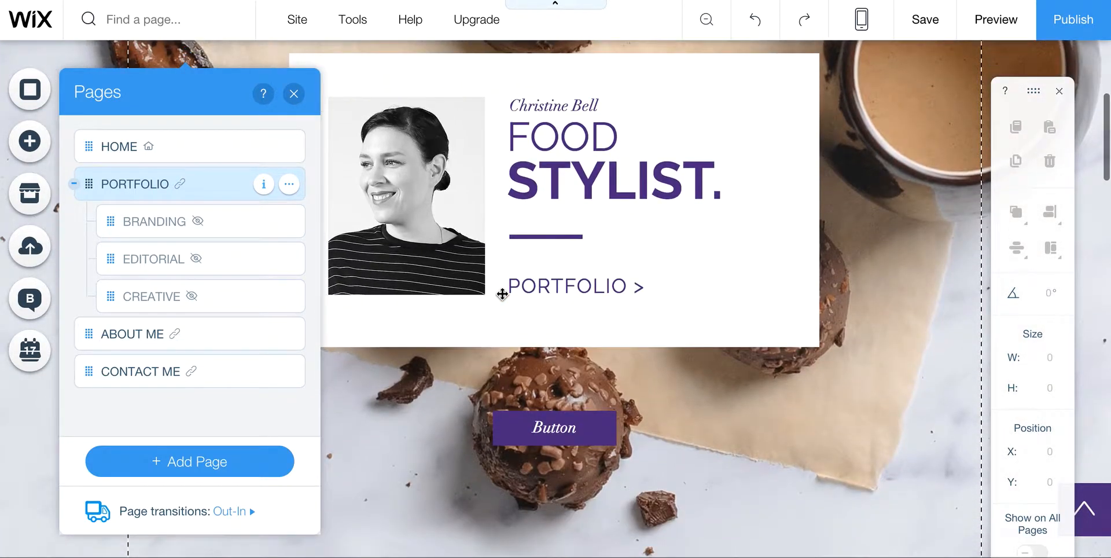
click(129, 185)
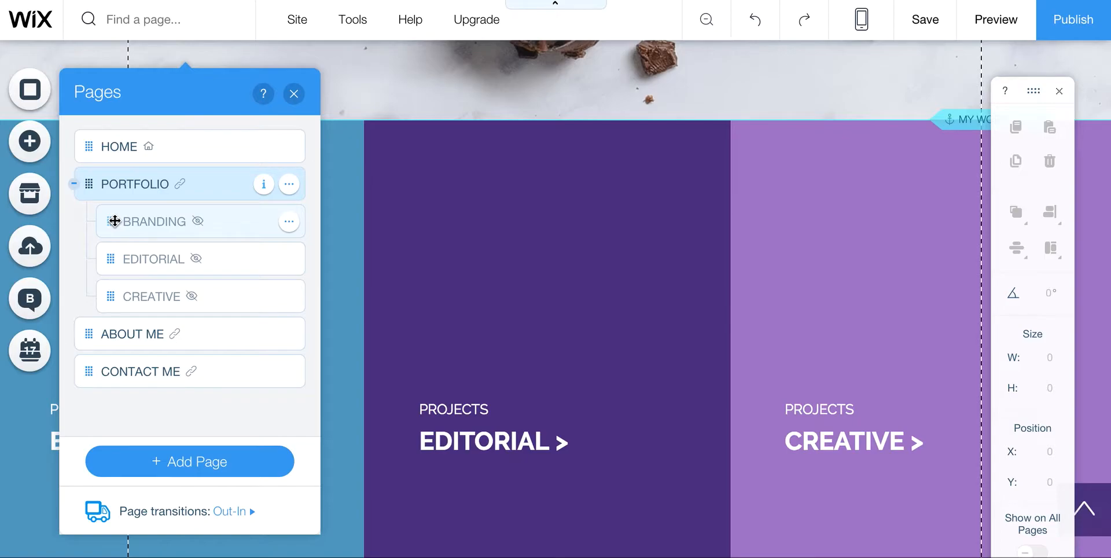
Nest the BRANDING subpage under HOME and move it back beneath PORTFOLIO.
mouse_move(114, 221)
mouse_down()
mouse_move(94, 164)
mouse_move(155, 193)
mouse_move(114, 175)
mouse_move(110, 237)
mouse_up()
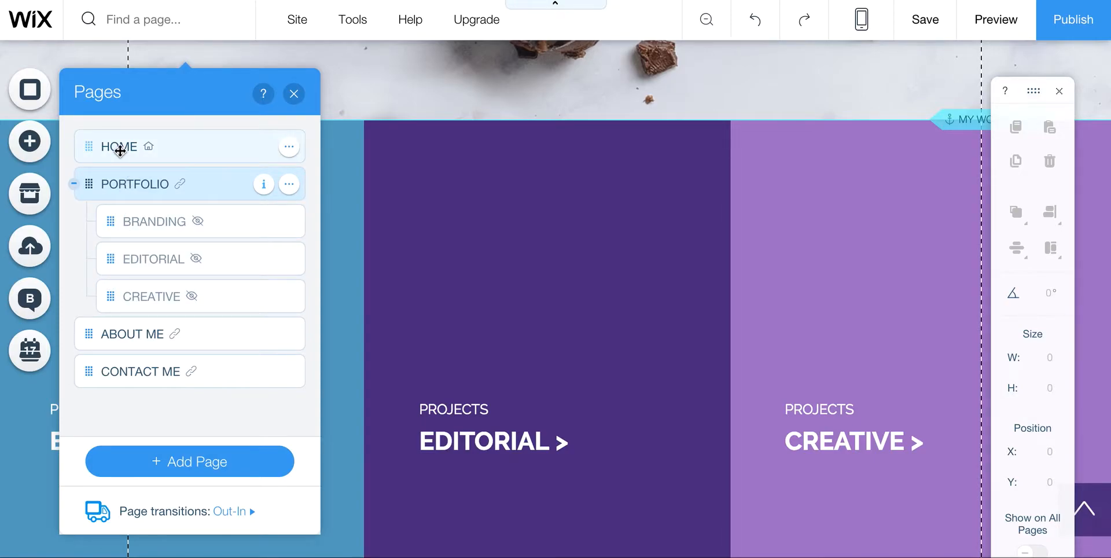
drag(126, 221, 126, 175)
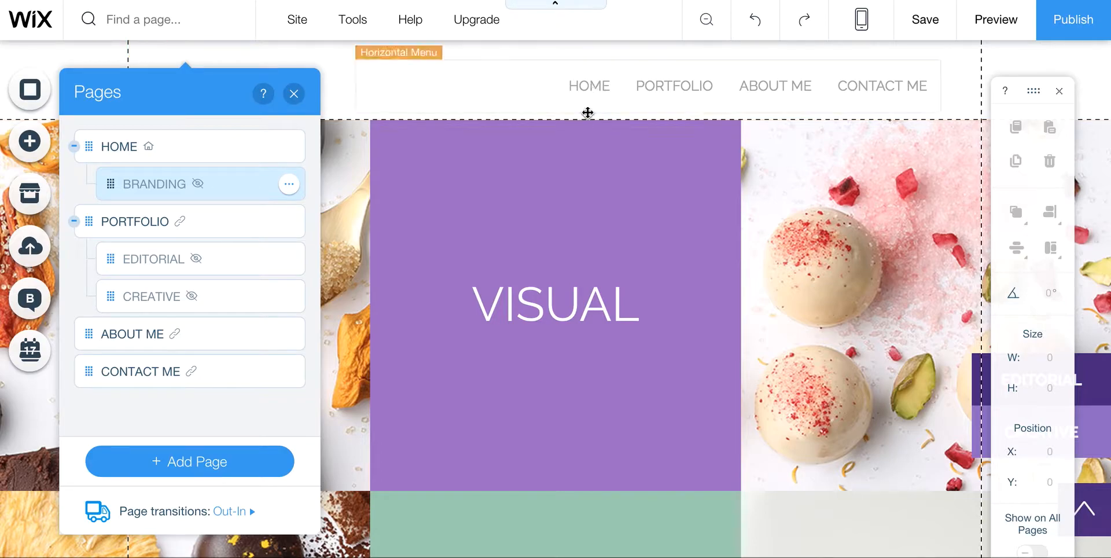
drag(110, 183, 111, 218)
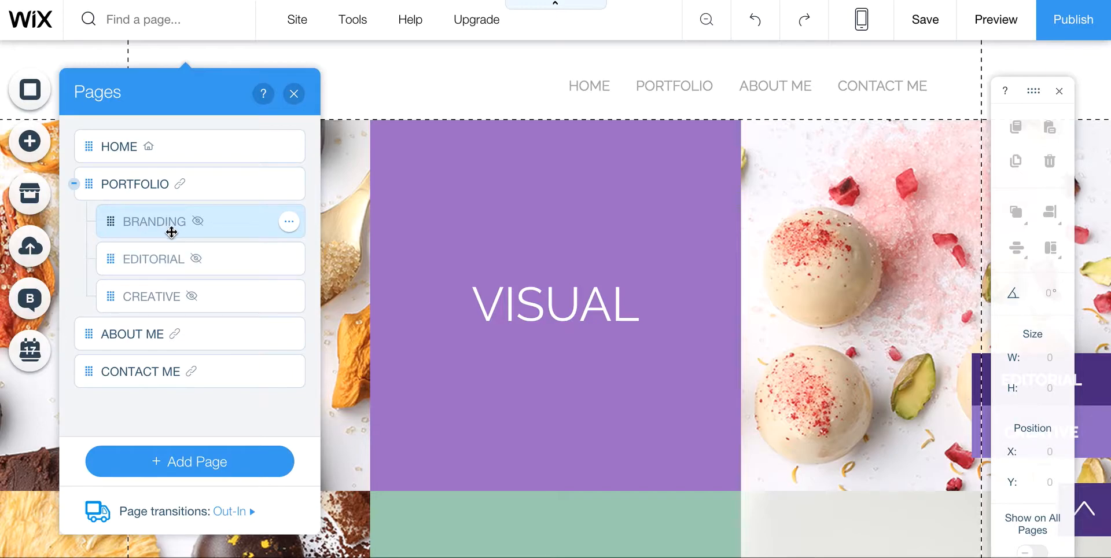
View the PORTFOLIO section and look through the EDITORIAL subpage, dismissing the save reminder.
click(135, 185)
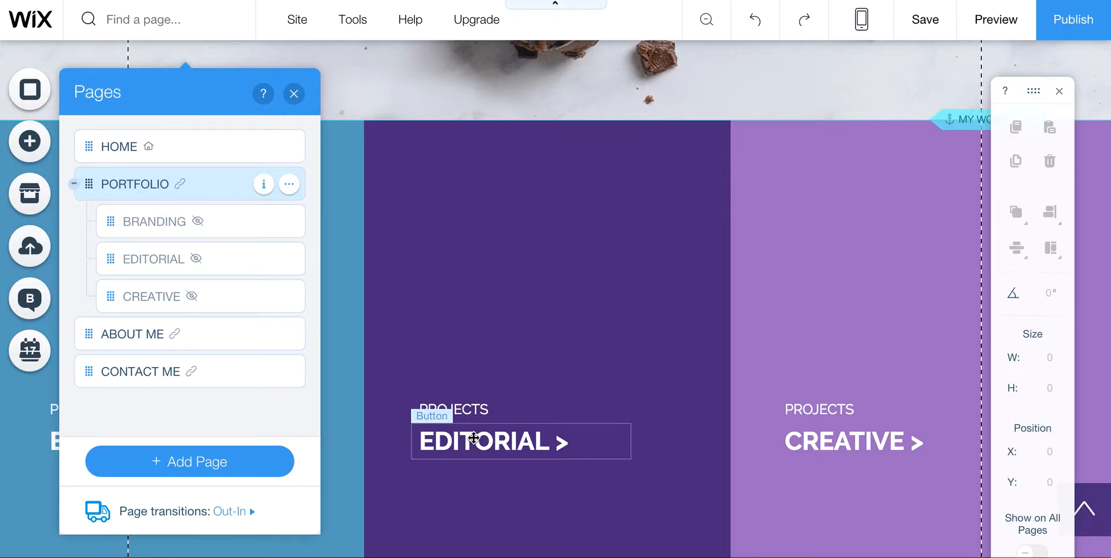
click(226, 261)
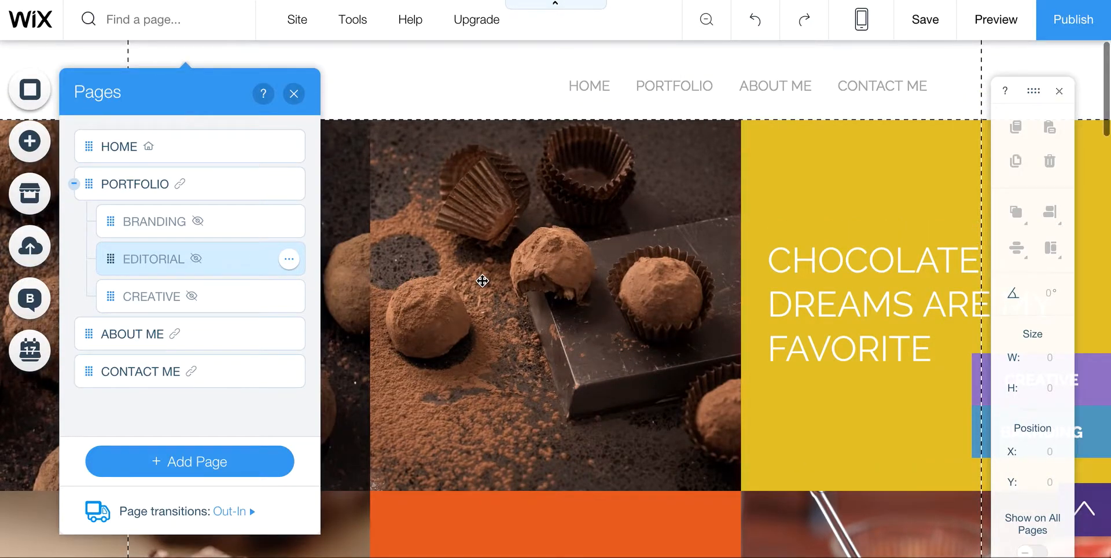
scroll(516, 334, down, 3)
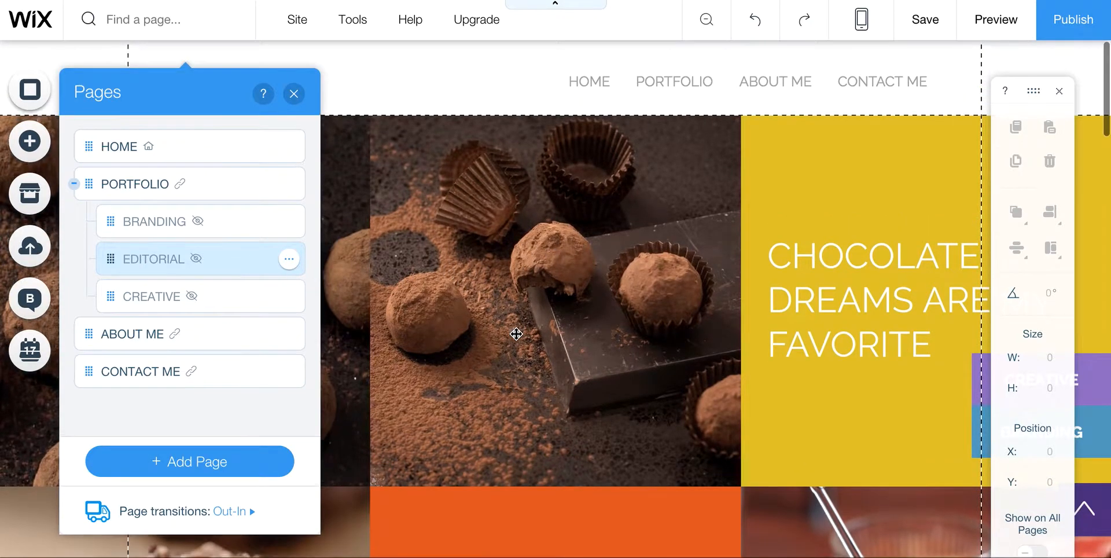
scroll(516, 334, down, 6)
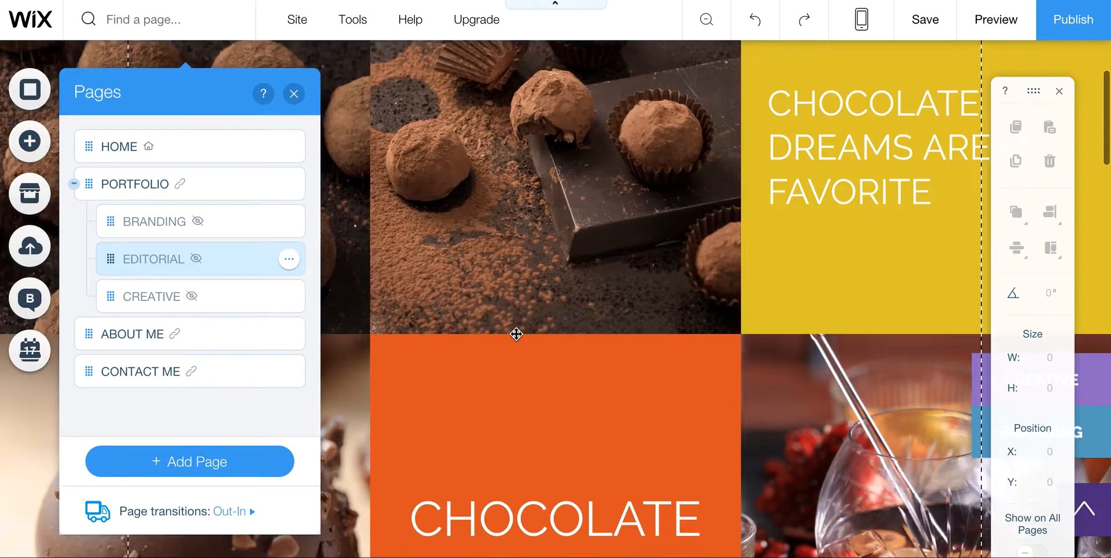
scroll(516, 334, up, 3)
scroll(516, 334, up, 5)
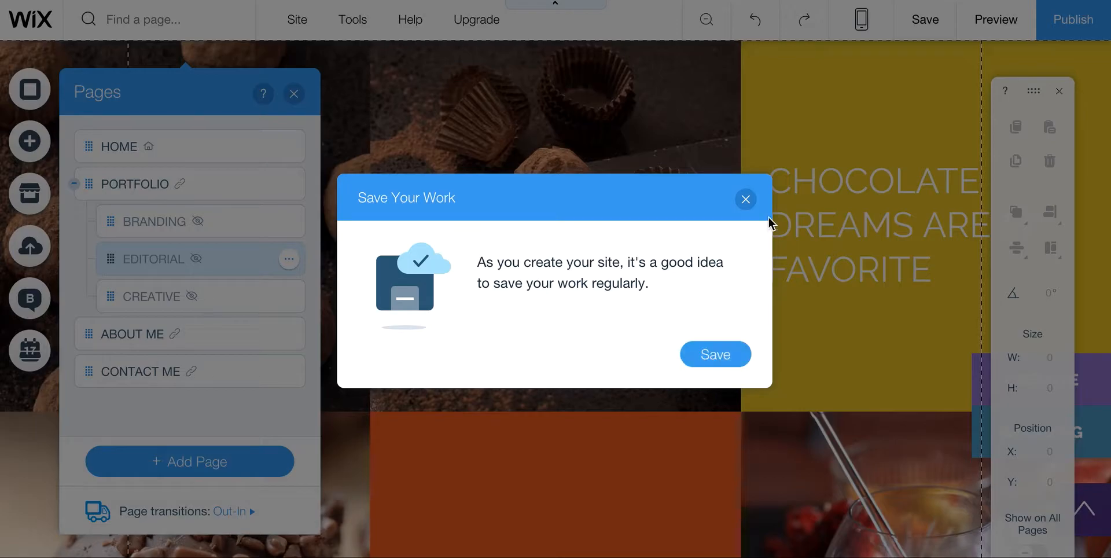
click(745, 200)
scroll(623, 302, up, 2)
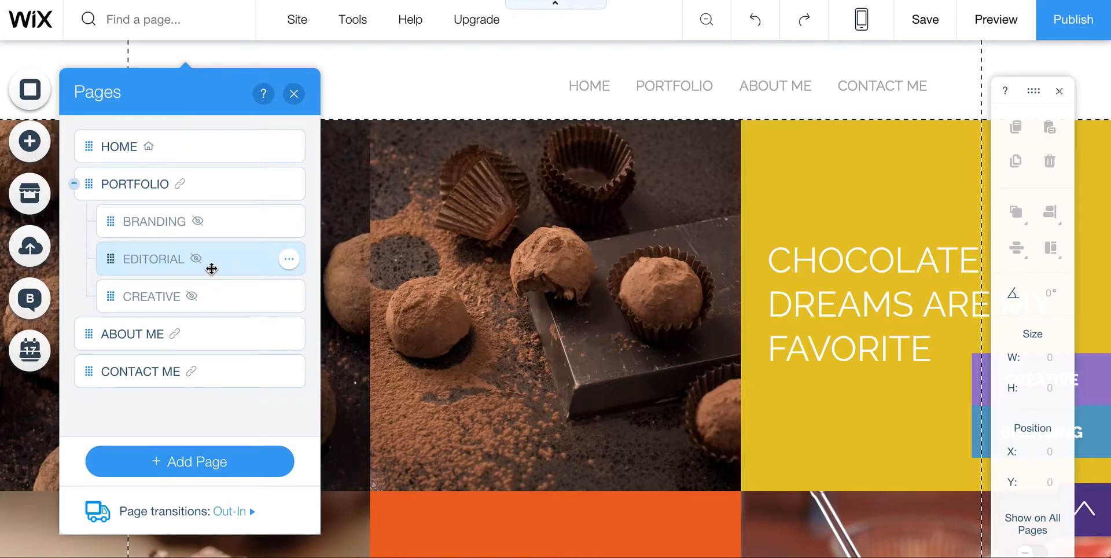
Look through the CREATIVE and BRANDING subpages of the portfolio.
click(214, 296)
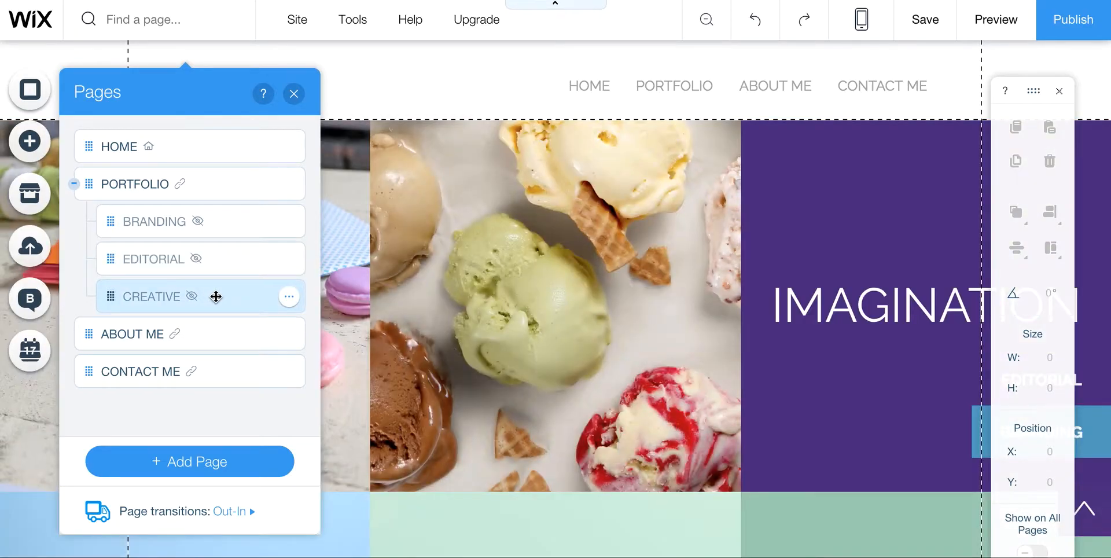
scroll(459, 335, down, 10)
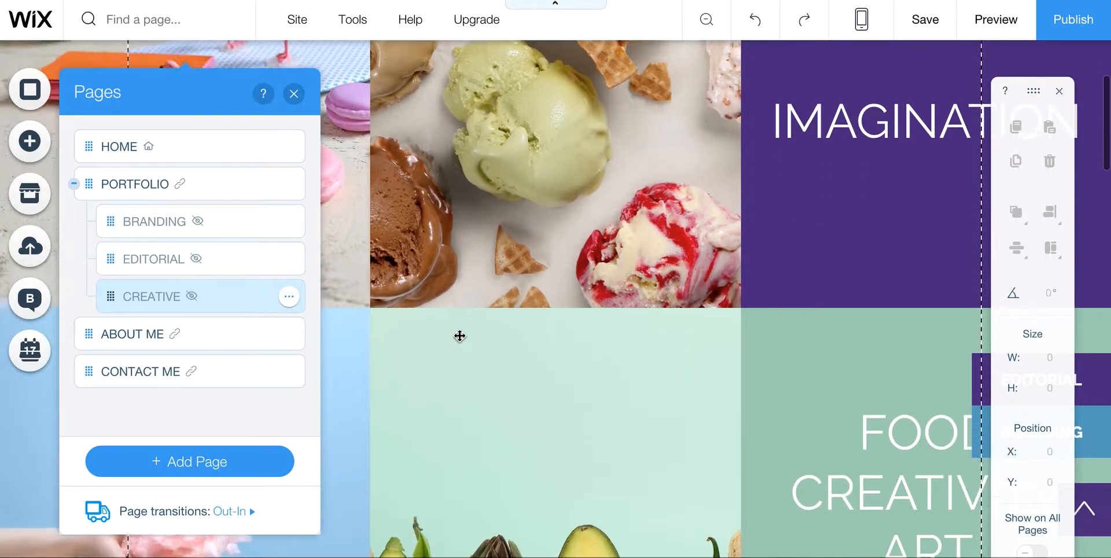
scroll(460, 336, up, 10)
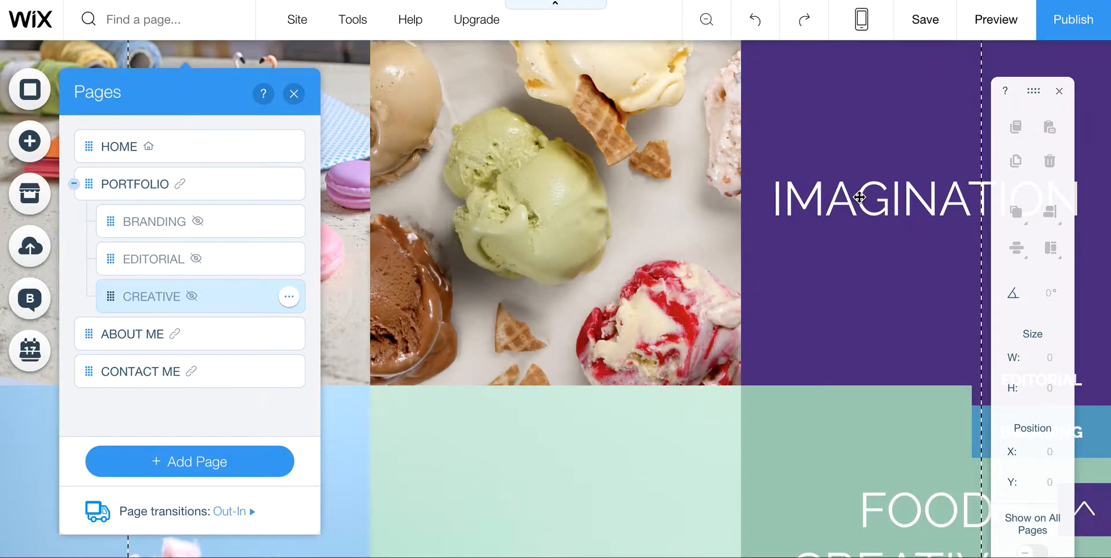
scroll(674, 274, up, 2)
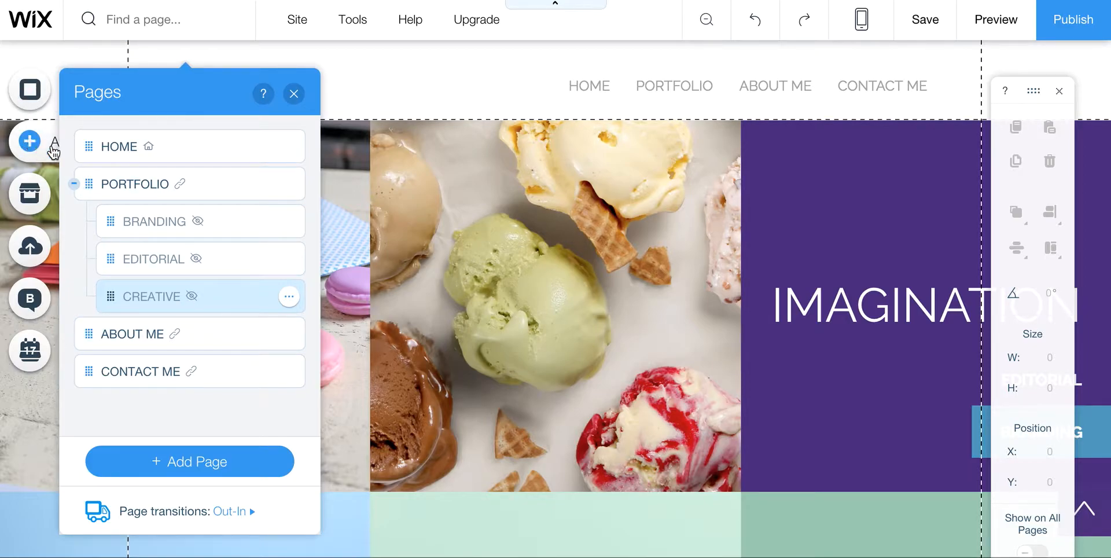
click(228, 219)
scroll(503, 397, down, 8)
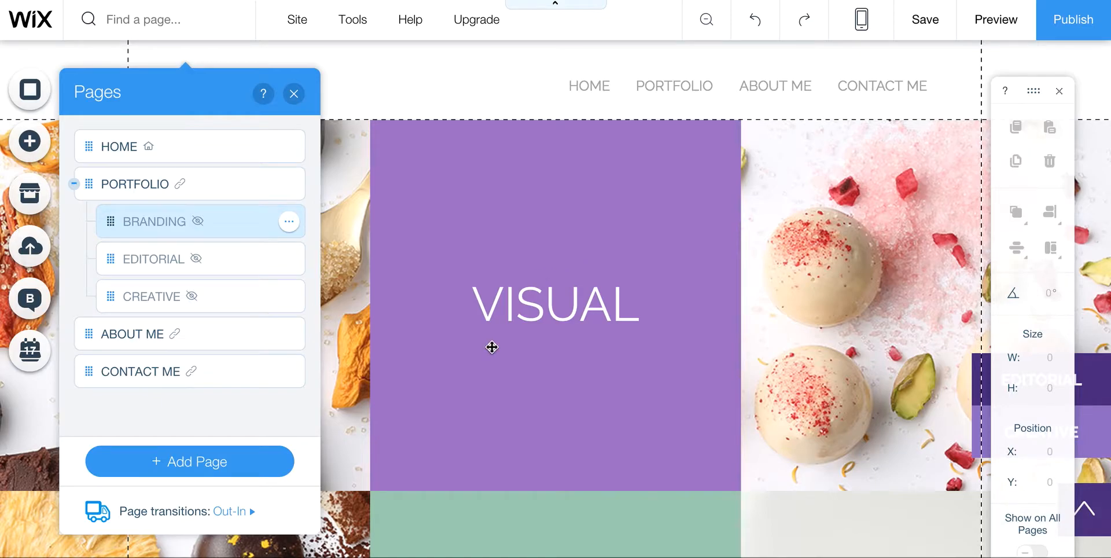
View the home page sections that the ABOUT ME and CONTACT ME links lead to.
click(220, 336)
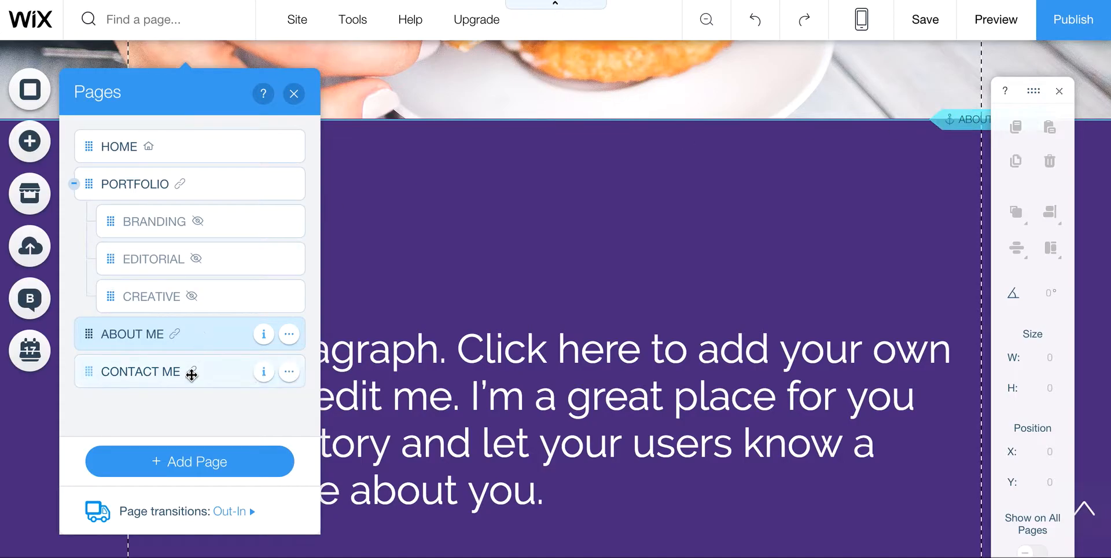
click(144, 375)
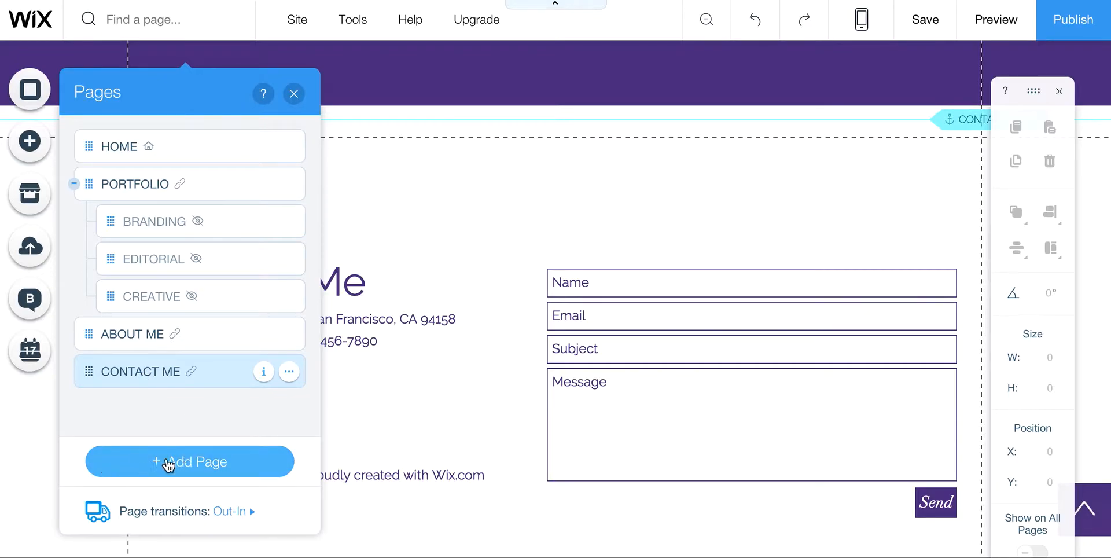
Review the item types that can be added to the site menu, and return to the home page's header without adding any.
click(189, 462)
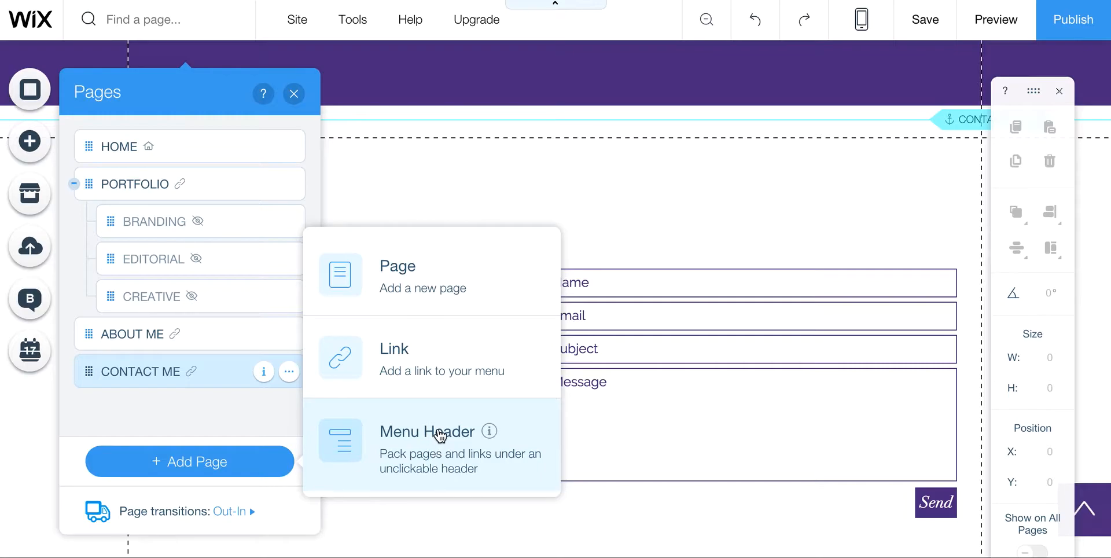
click(244, 406)
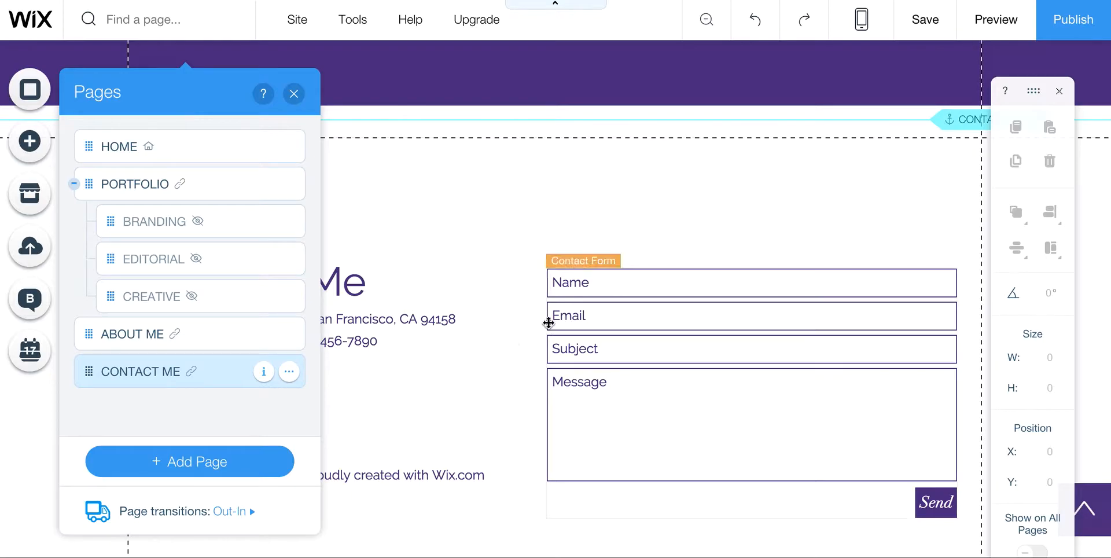
scroll(547, 320, up, 15)
scroll(548, 322, up, 6)
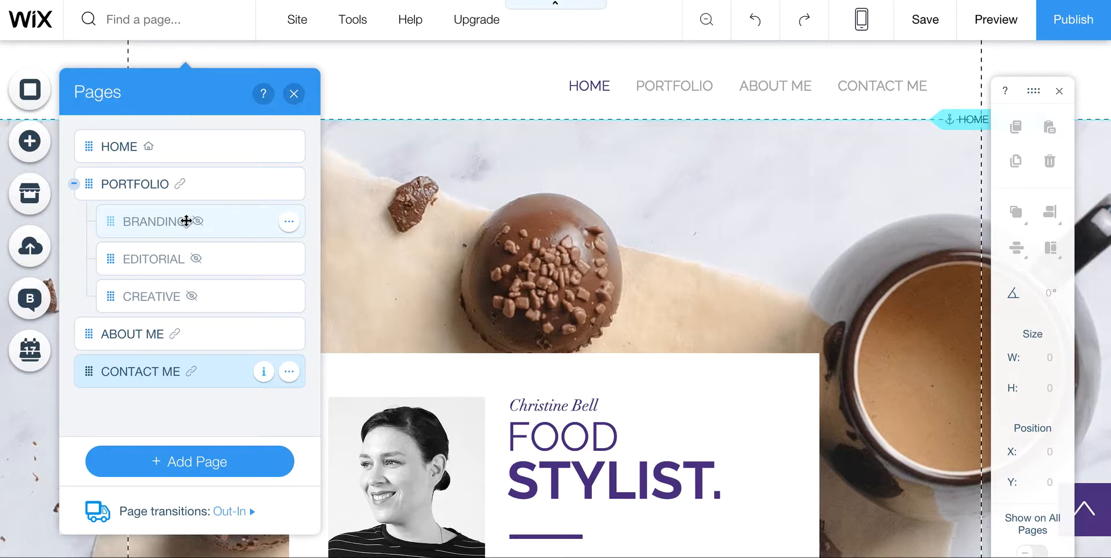
Open the page info settings of the BRANDING subpage.
click(289, 222)
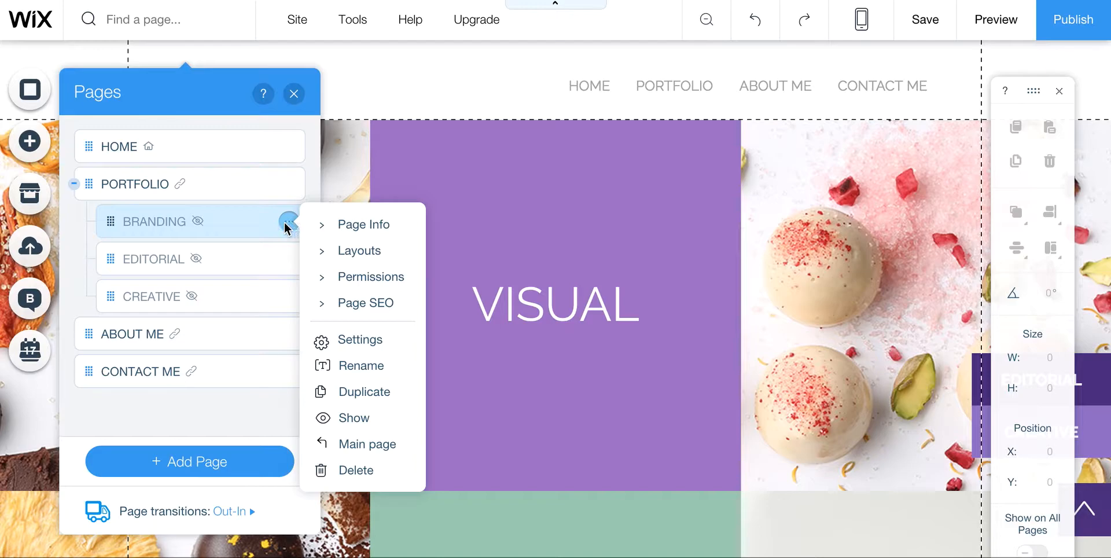
click(362, 231)
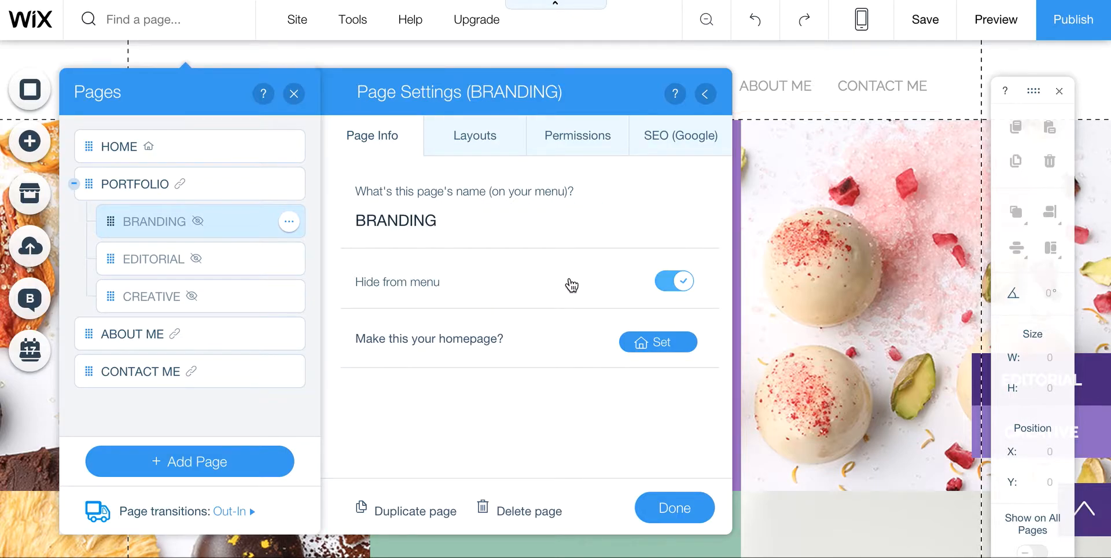
Switch the Hide from menu setting of the BRANDING subpage off and back on twice.
click(679, 292)
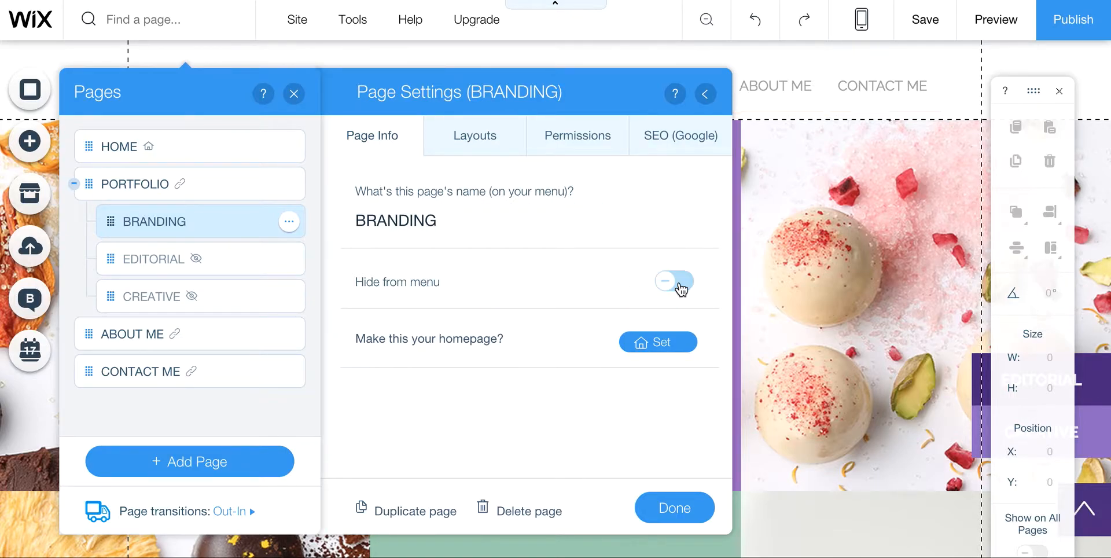
click(667, 286)
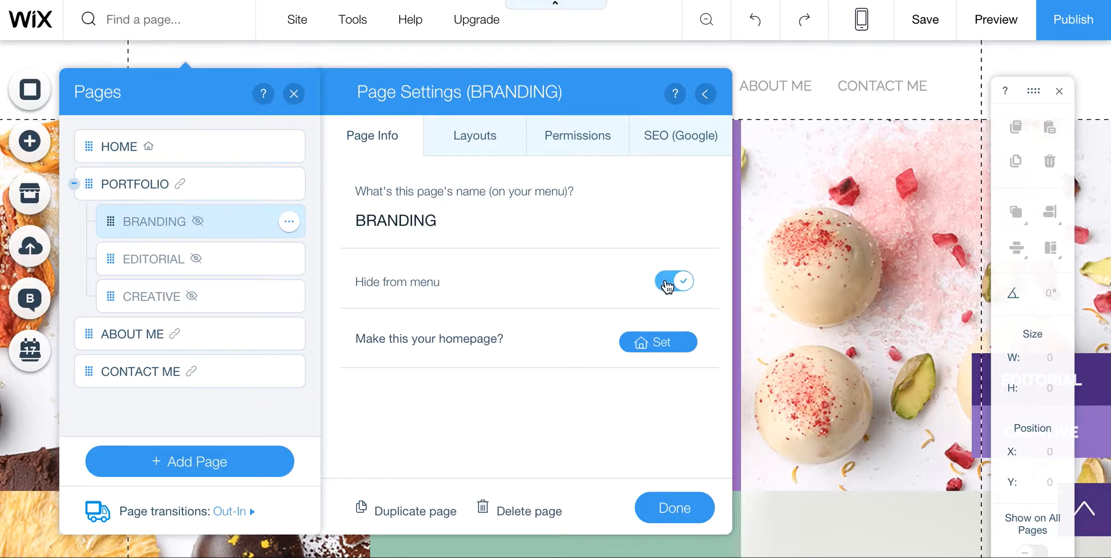
click(680, 283)
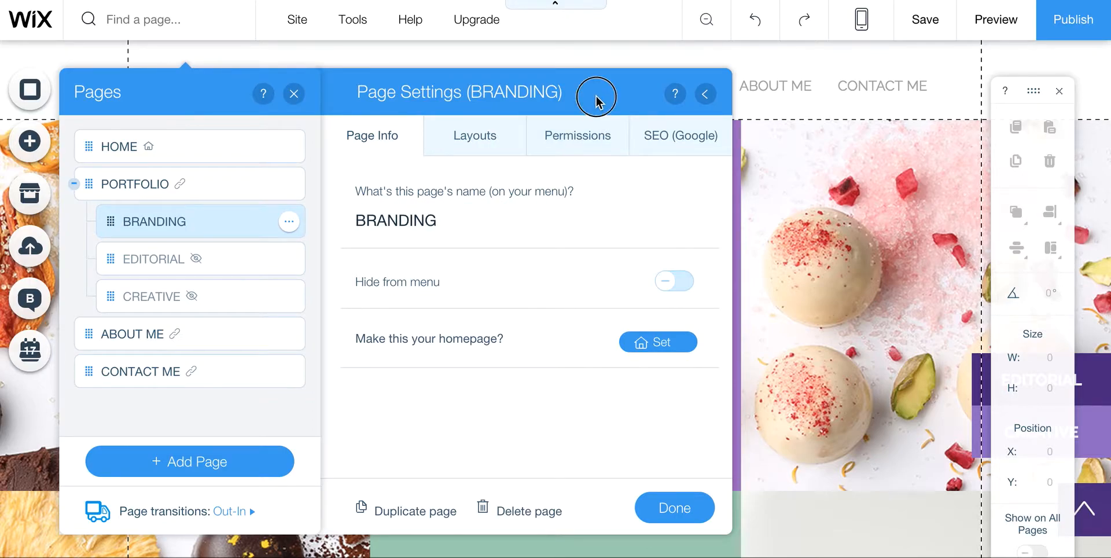
click(670, 286)
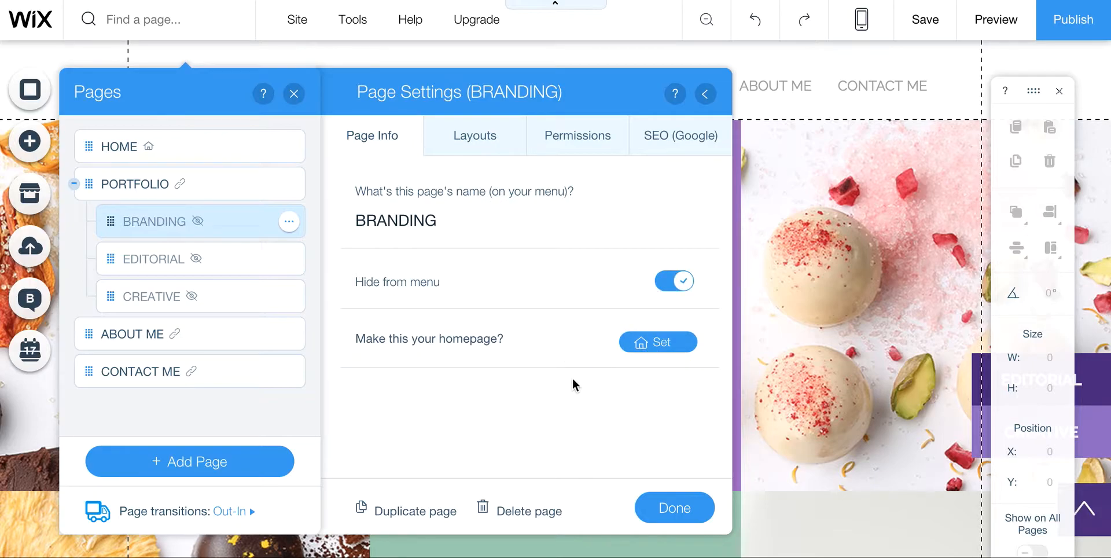
Review the layout, permissions and search engine settings of the BRANDING subpage.
click(472, 139)
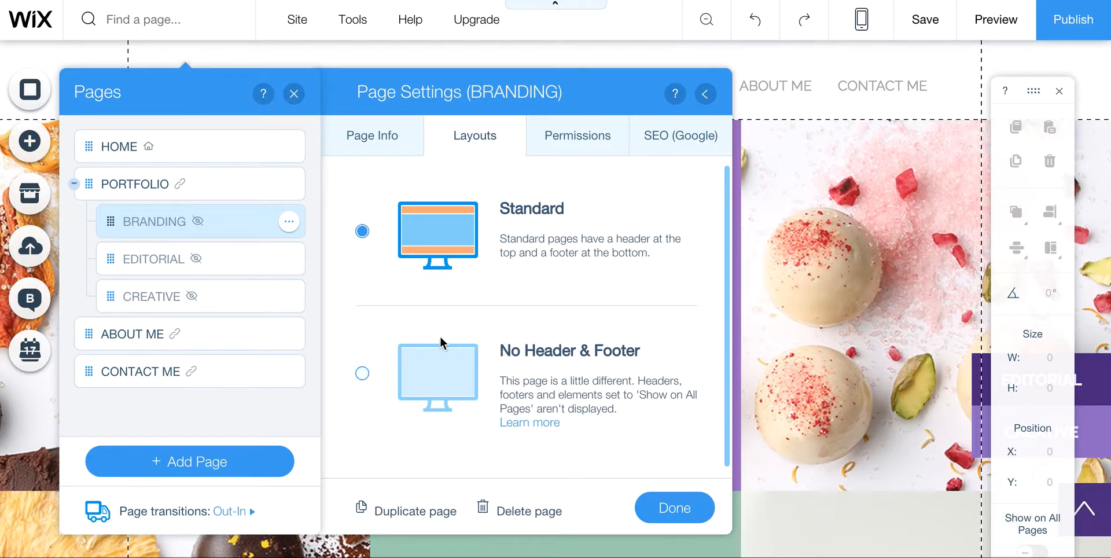
click(590, 143)
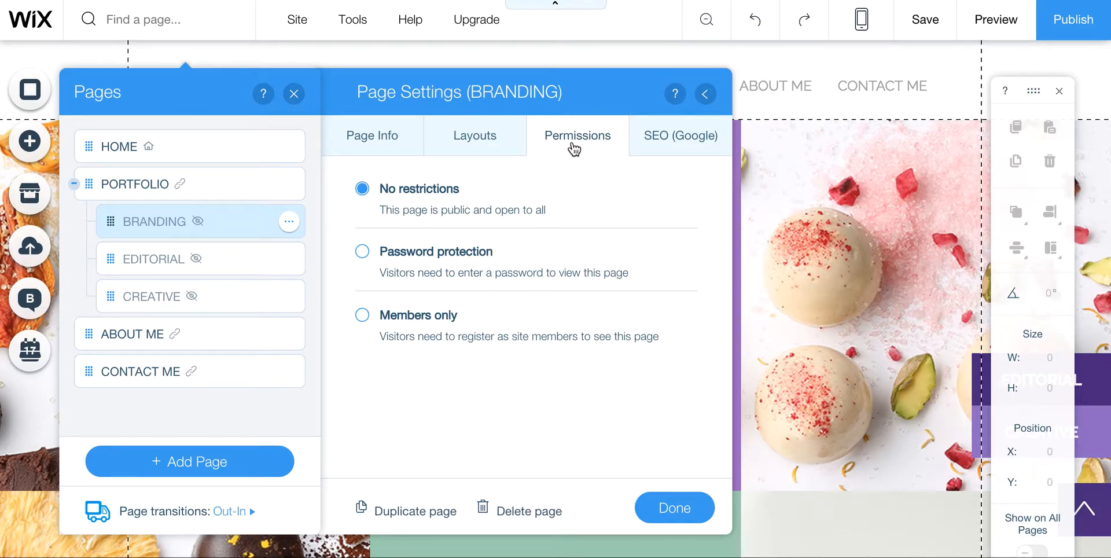
click(682, 144)
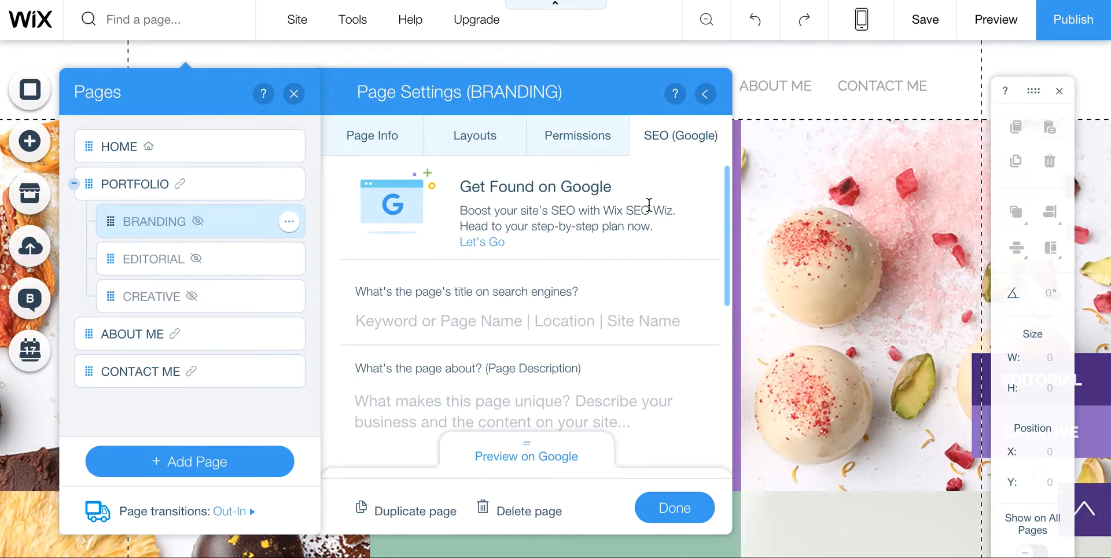
Review the BRANDING subpage's search engine title, description, search visibility, URL and keywords settings.
scroll(640, 258, down, 2)
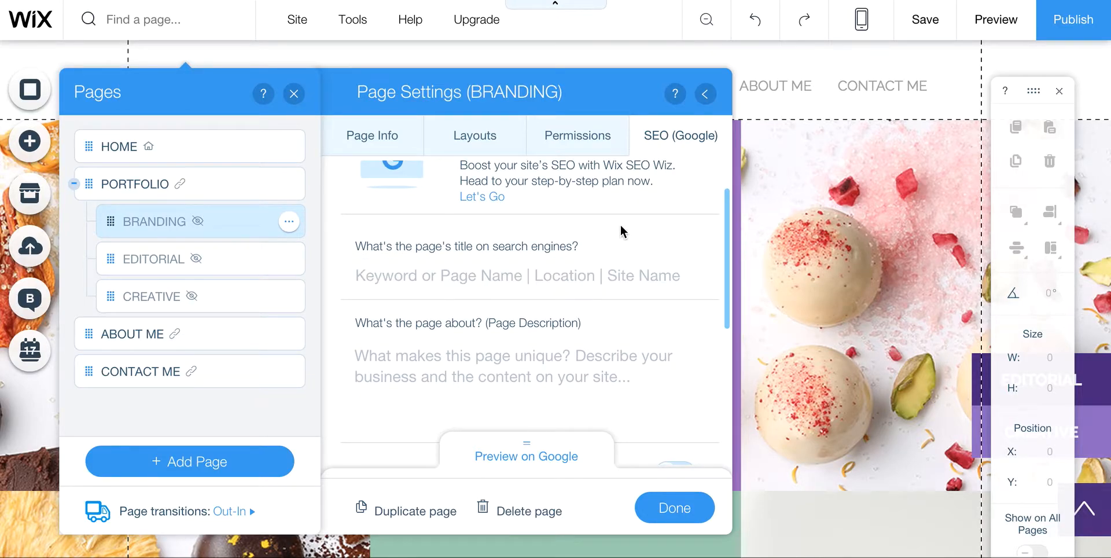
scroll(620, 226, up, 2)
scroll(620, 225, down, 3)
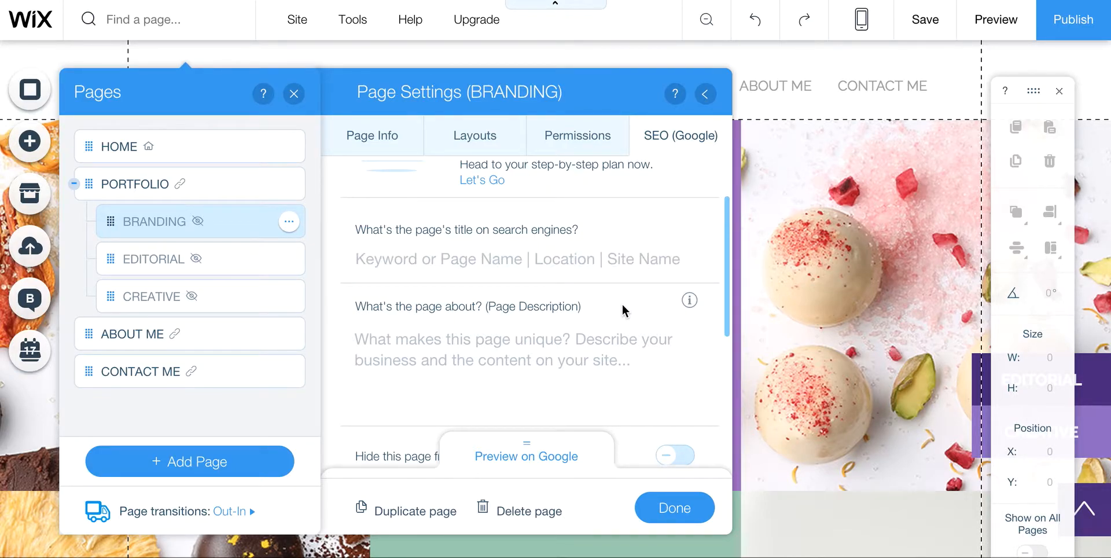
scroll(623, 303, down, 2)
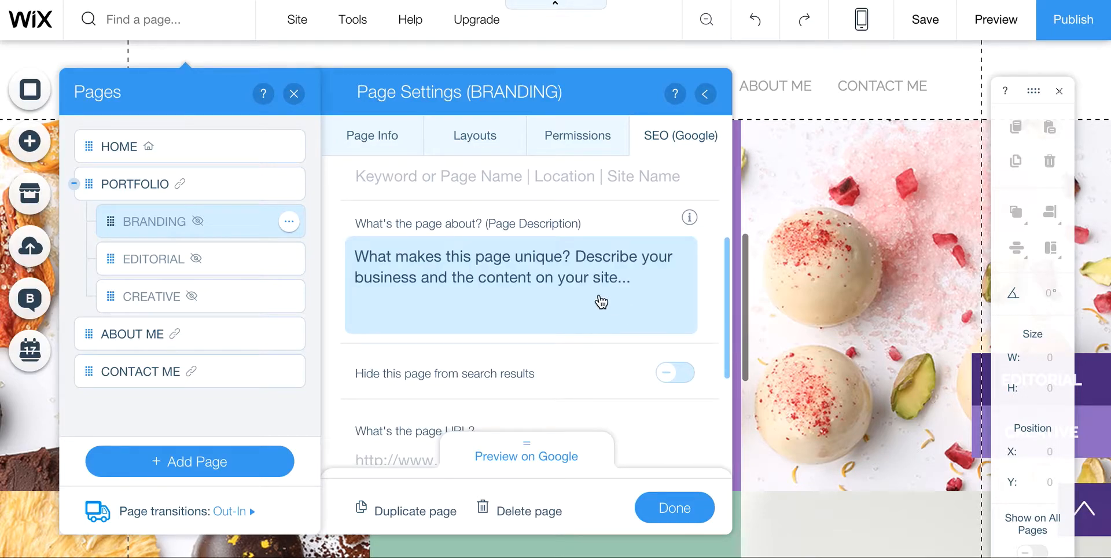
scroll(526, 291, down, 3)
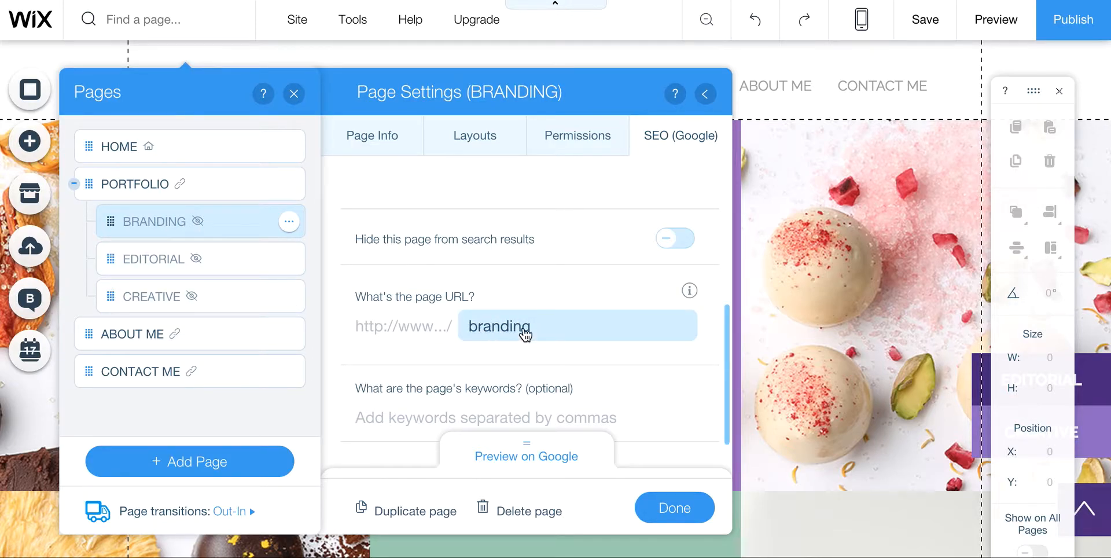
scroll(524, 331, down, 1)
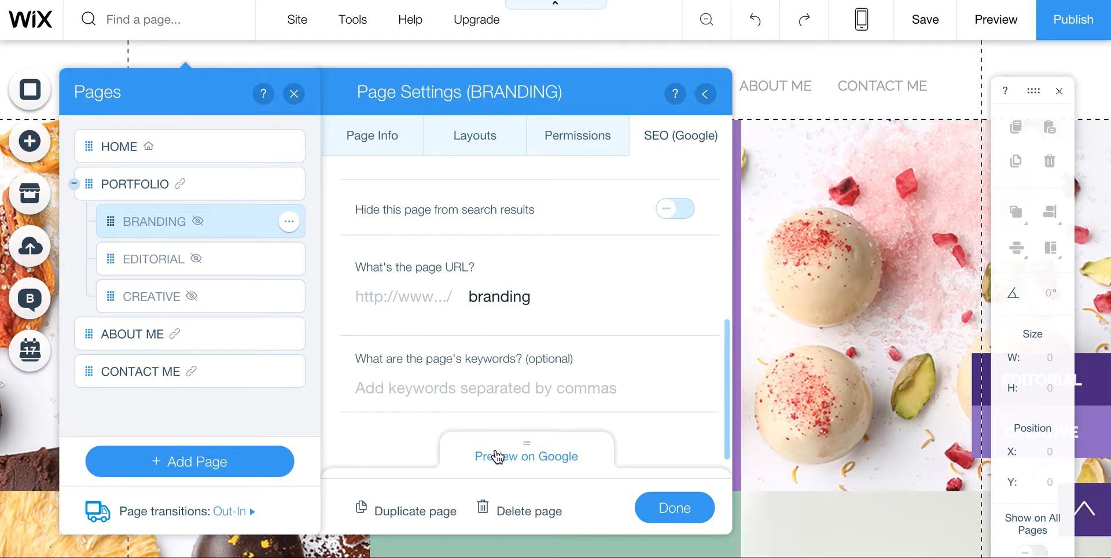
Preview how the BRANDING subpage looks on Google, compare it with the SEO fields, and close the page settings.
click(527, 456)
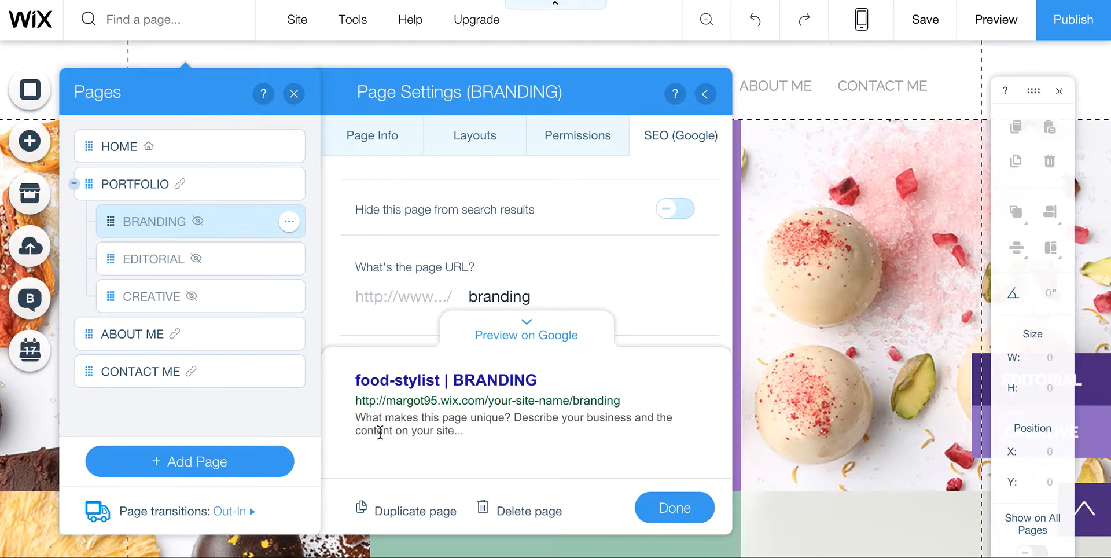
scroll(437, 266, up, 3)
scroll(436, 269, up, 2)
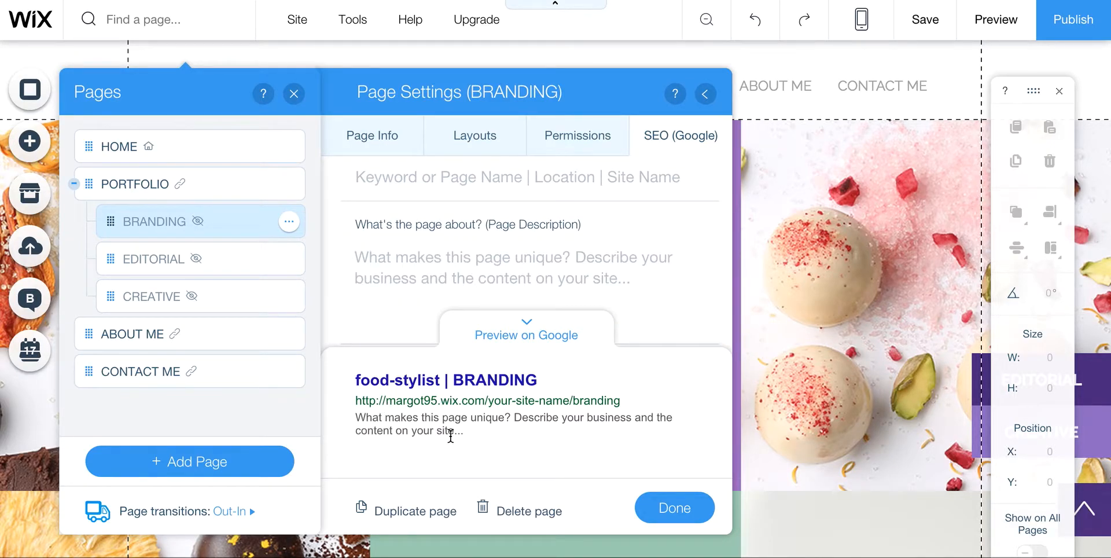
click(528, 336)
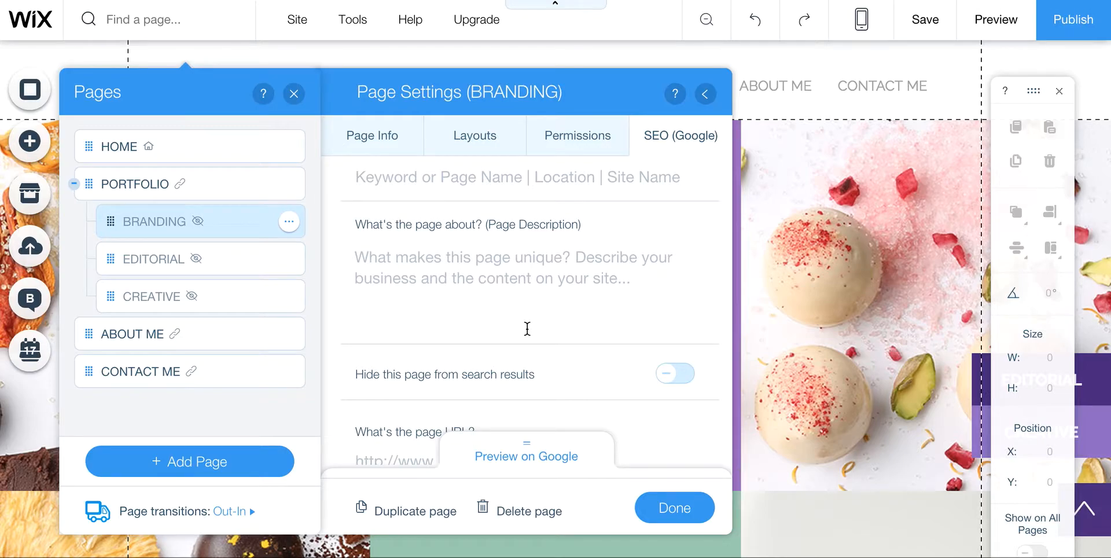
scroll(527, 328, down, 3)
scroll(527, 329, up, 3)
scroll(528, 334, up, 1)
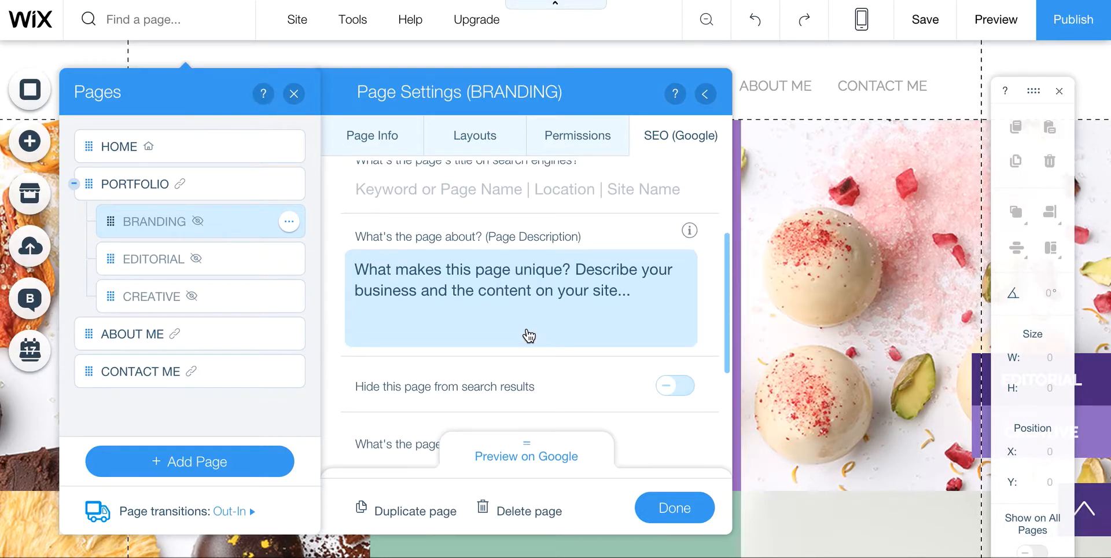
click(672, 509)
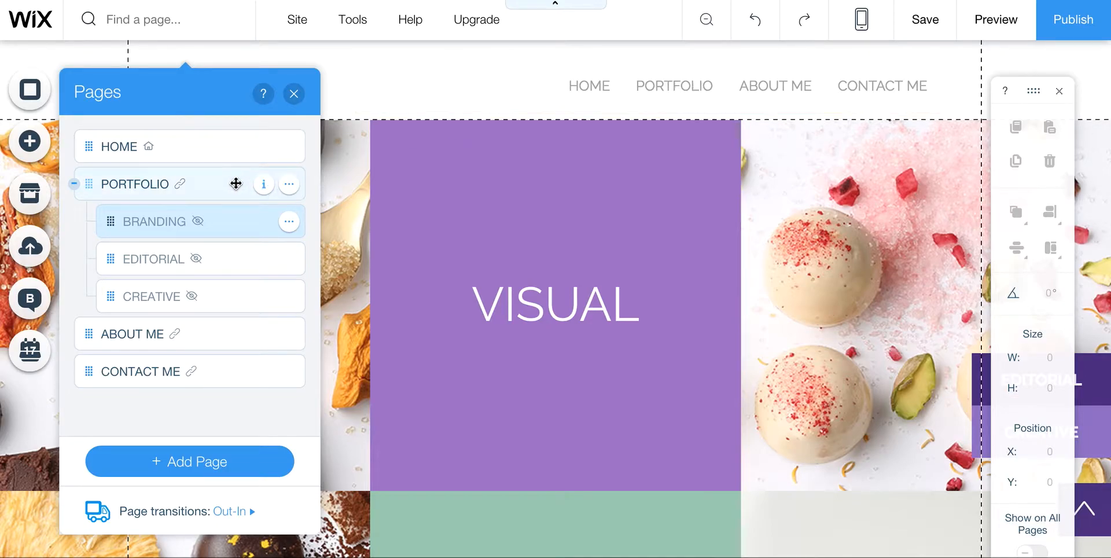
Hide the PORTFOLIO link from the site menu and show it again.
click(288, 185)
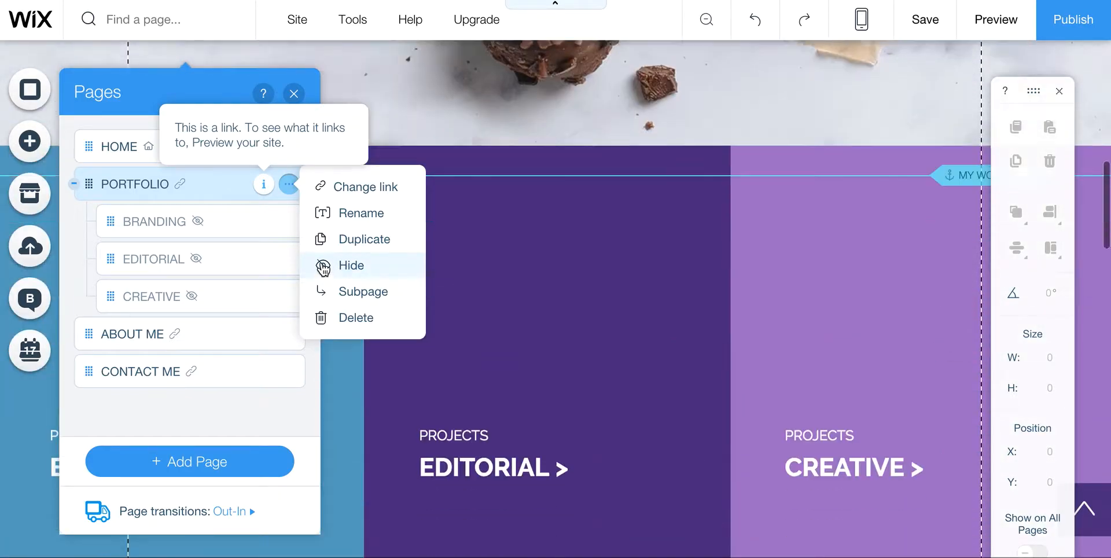
click(323, 266)
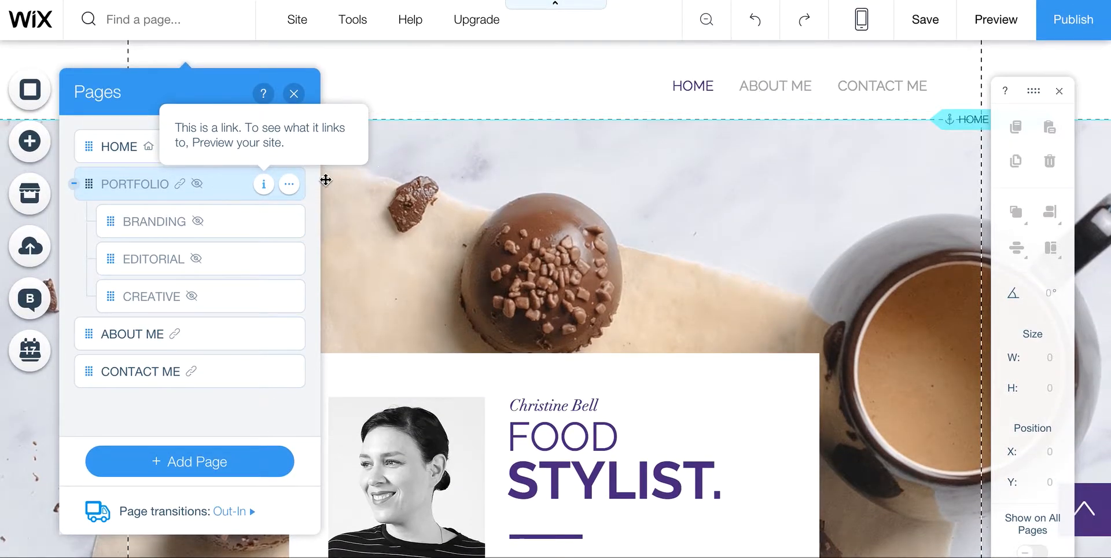
click(289, 184)
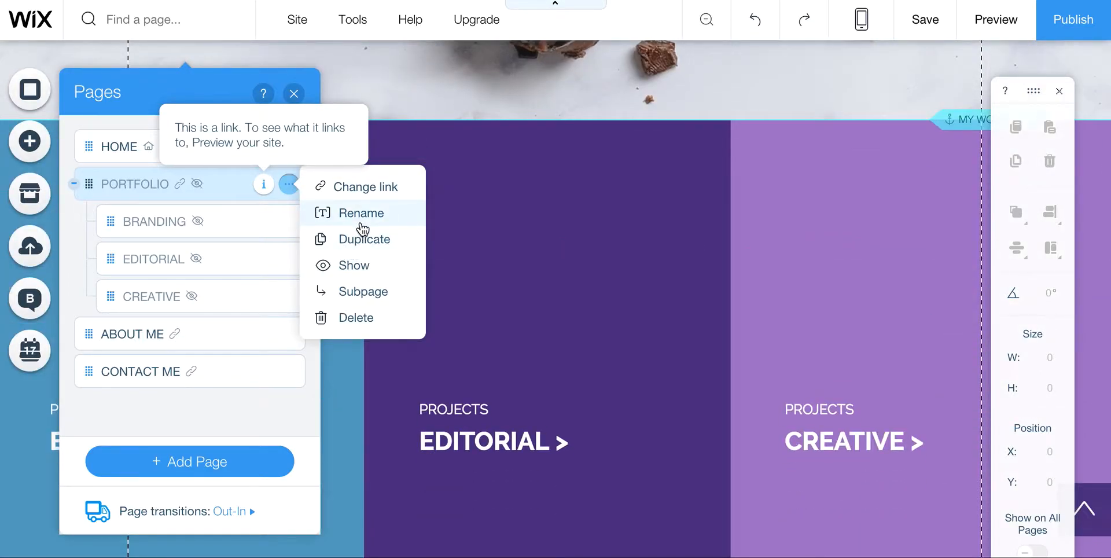
click(357, 266)
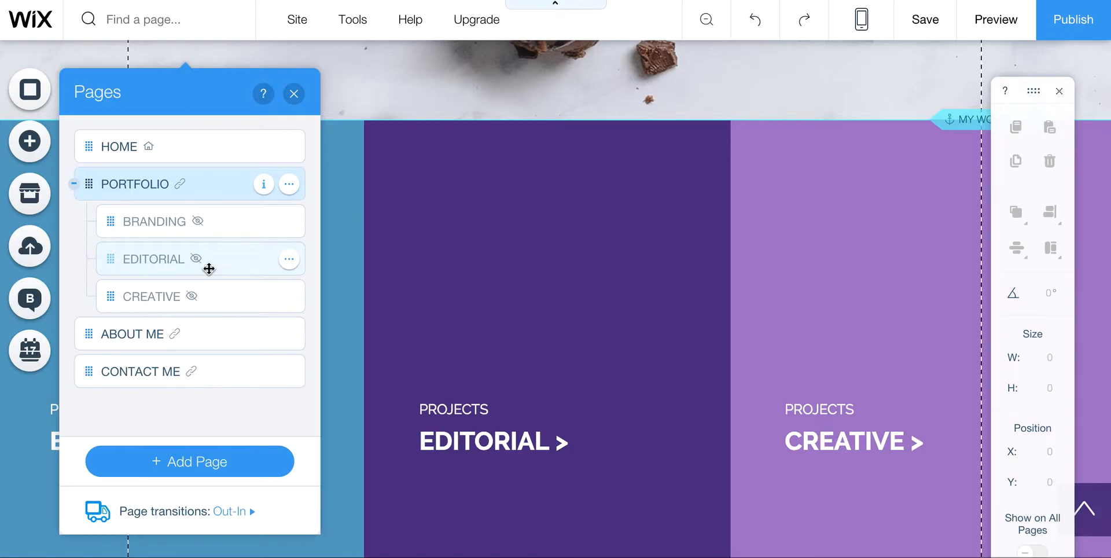
Add a new blank page named Blog to the site.
click(197, 463)
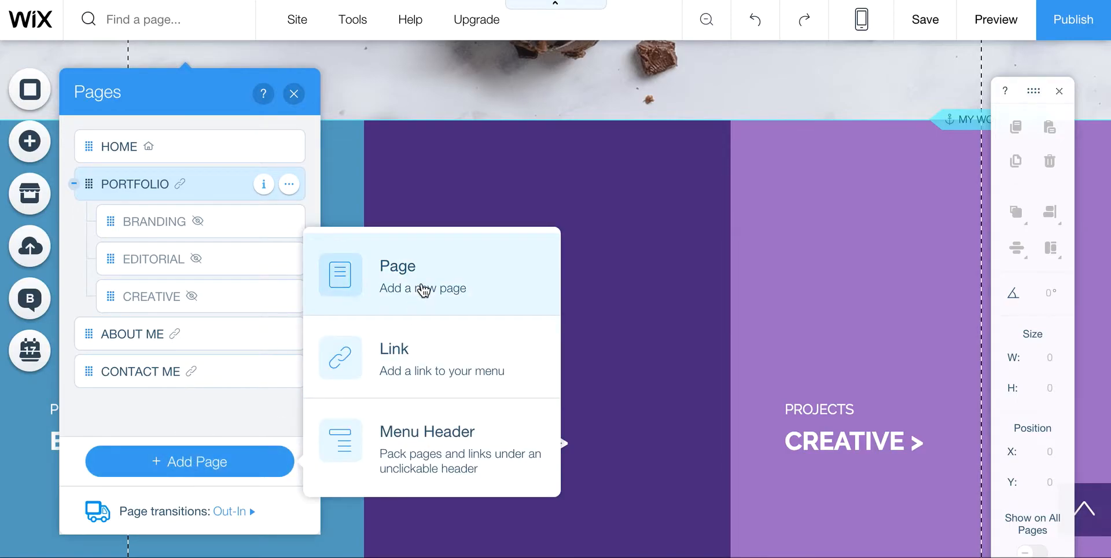
click(422, 290)
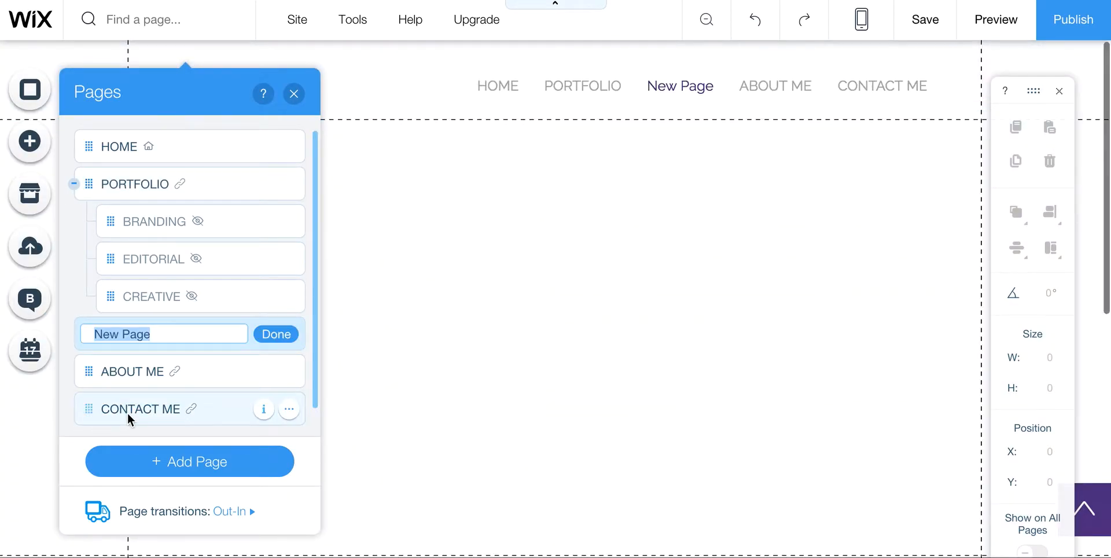
text(Blog)
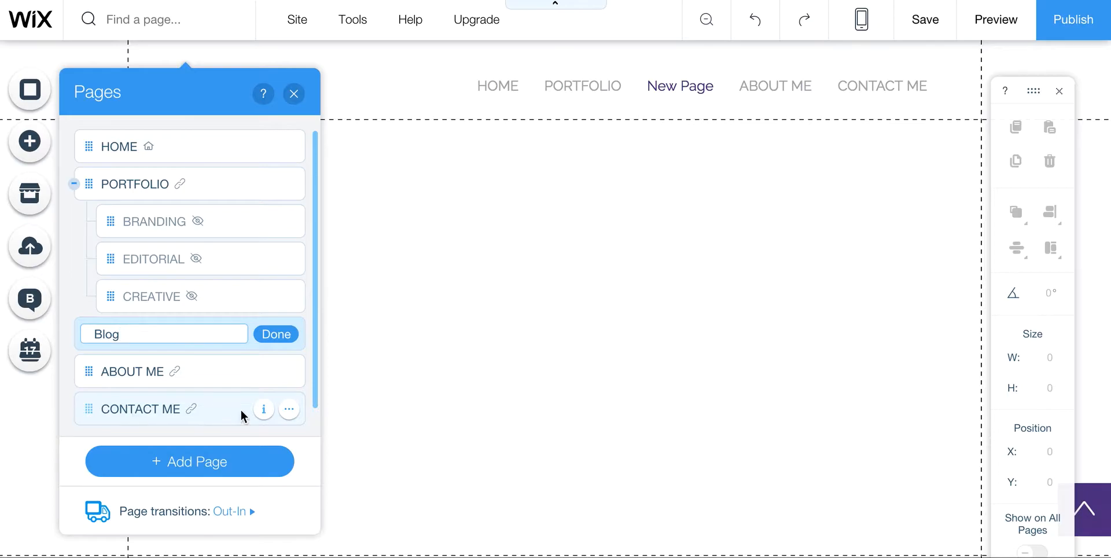
click(279, 334)
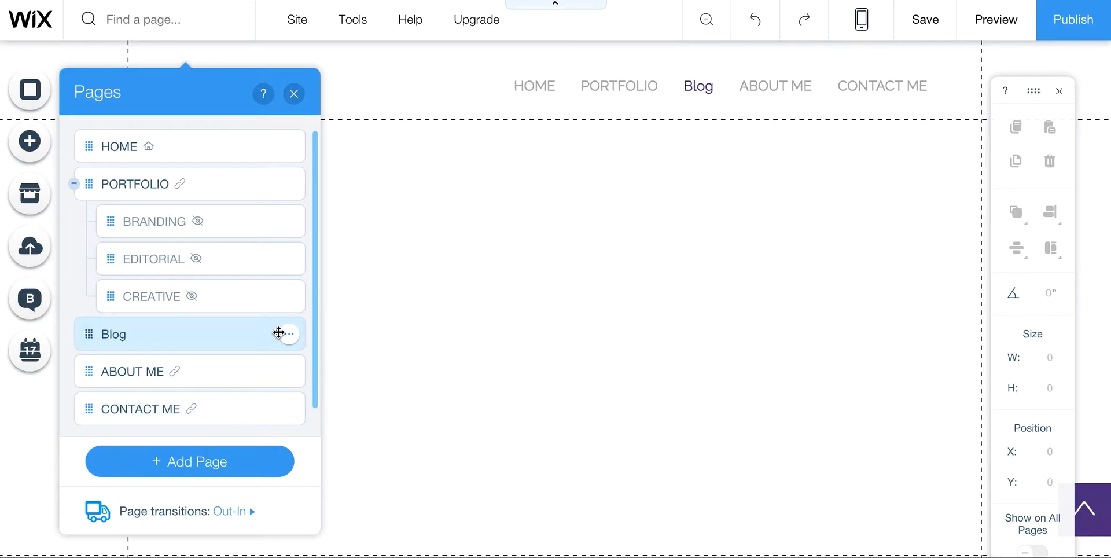
Add the Wix Blog to the site and close the Blog Manager.
click(300, 98)
click(35, 303)
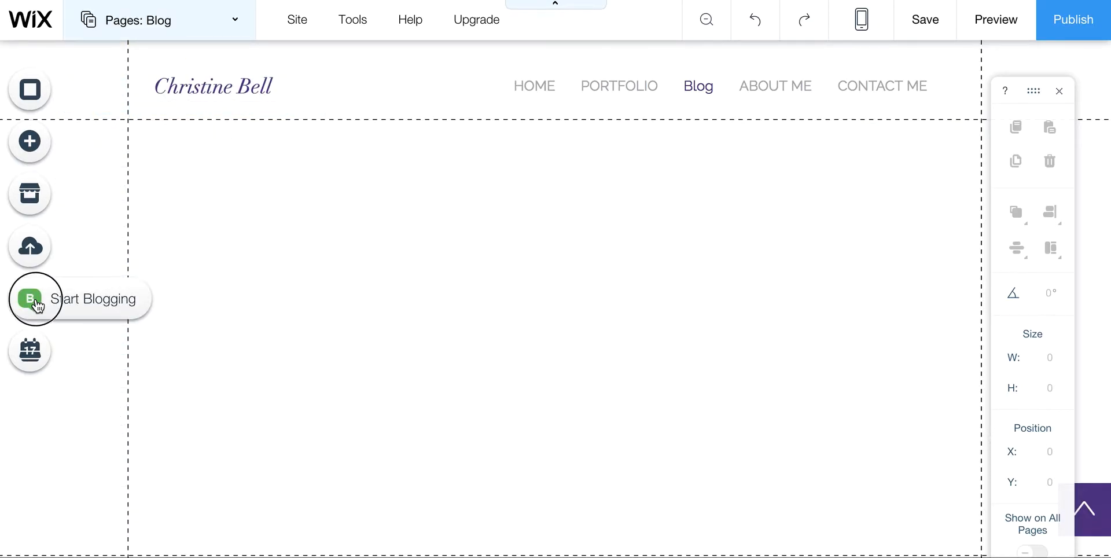
scroll(212, 369, down, 2)
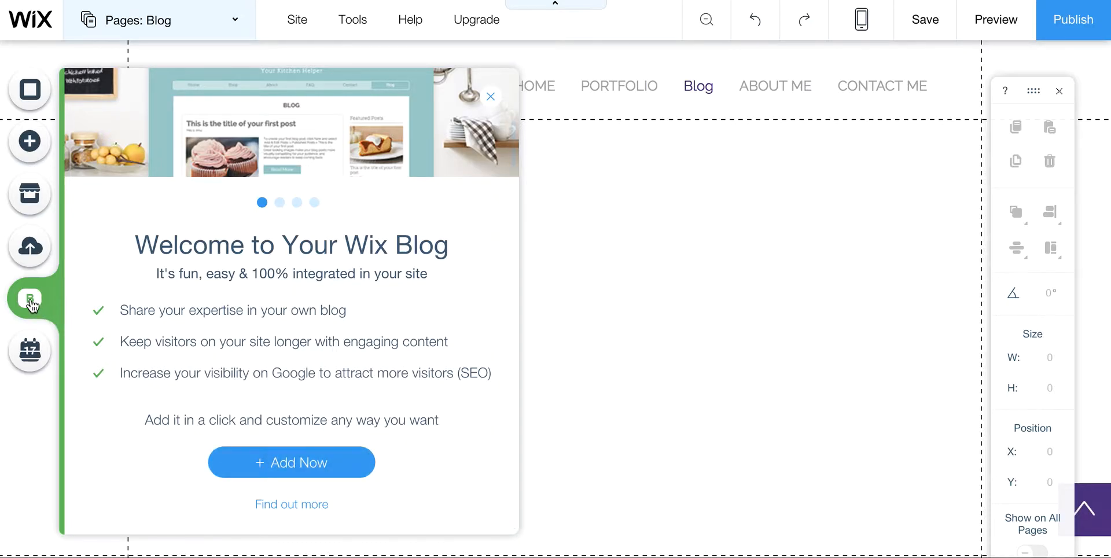
click(316, 467)
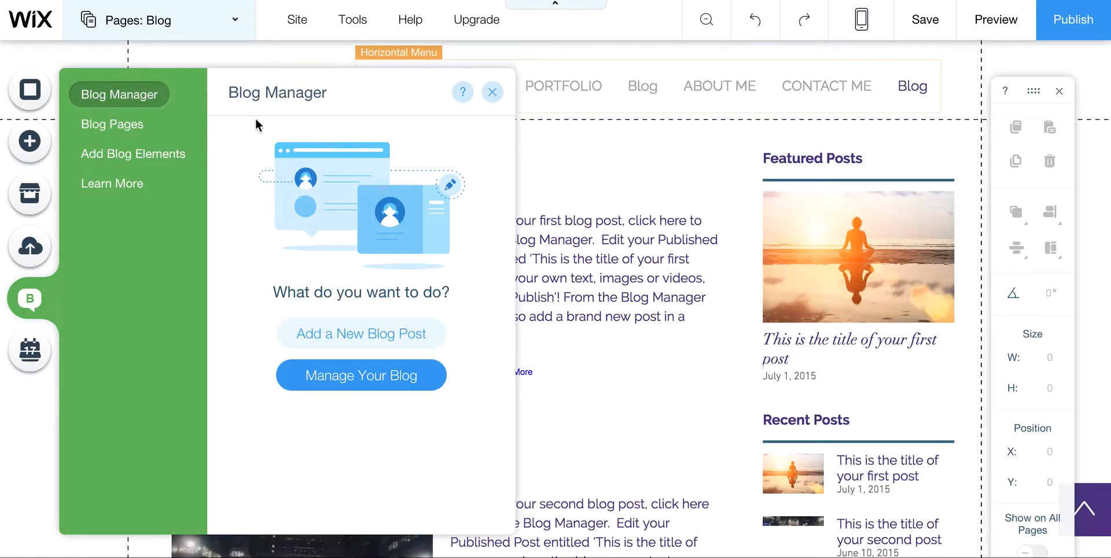
click(492, 93)
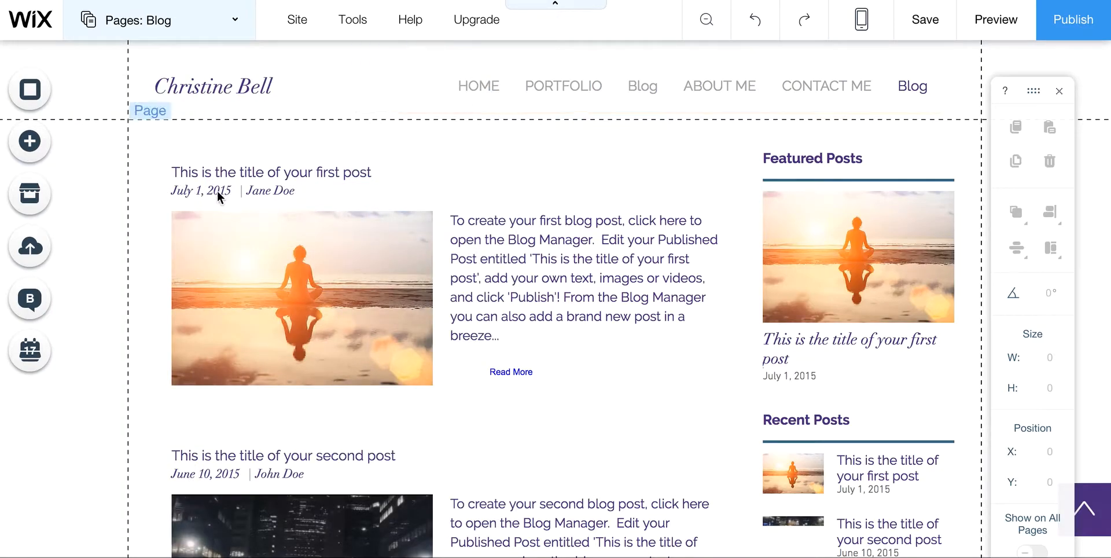
Delete the blank Blog page located between the CREATIVE subpage and ABOUT ME.
click(230, 25)
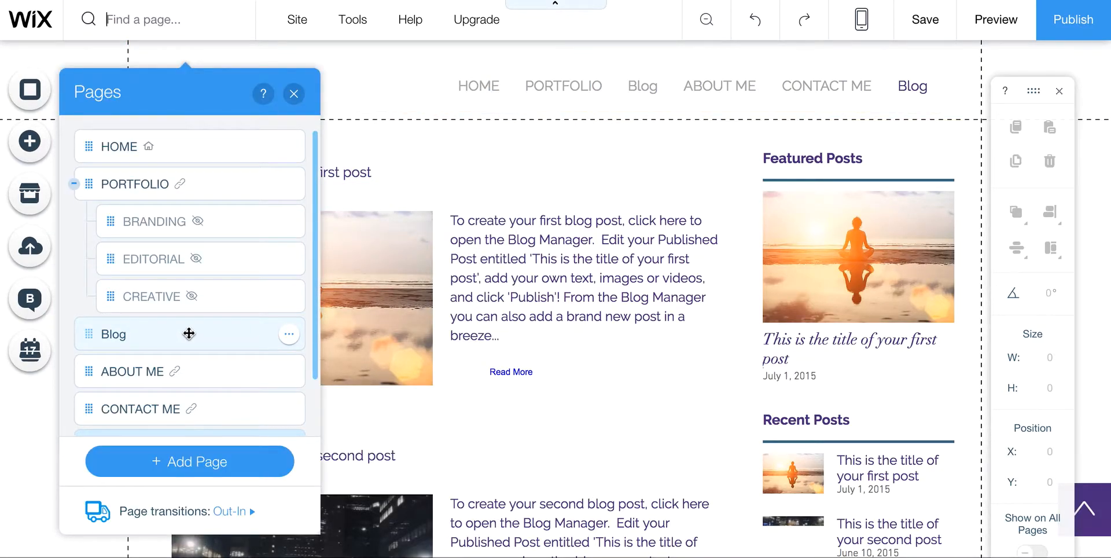
scroll(188, 334, down, 2)
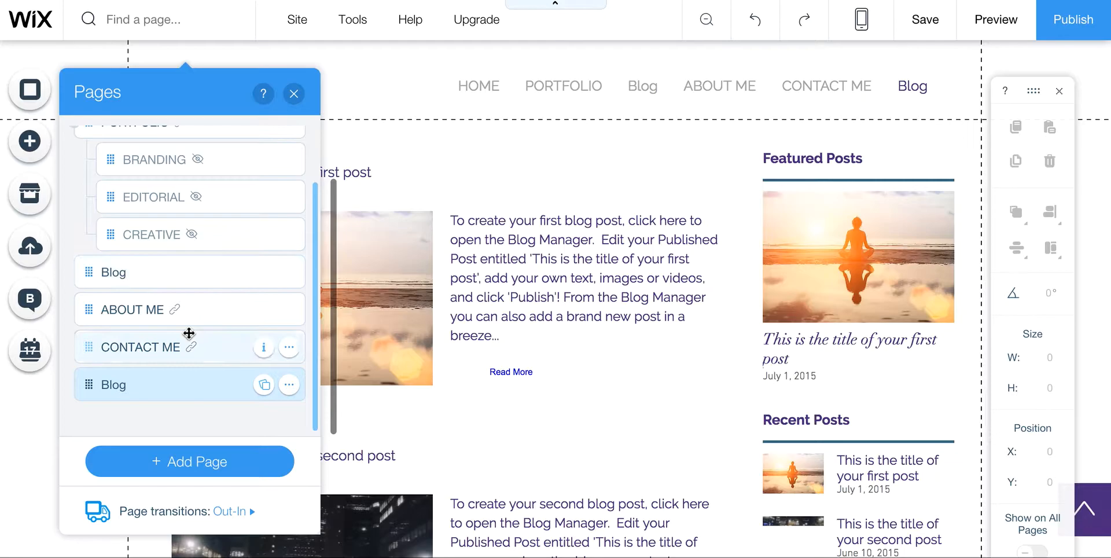
click(181, 270)
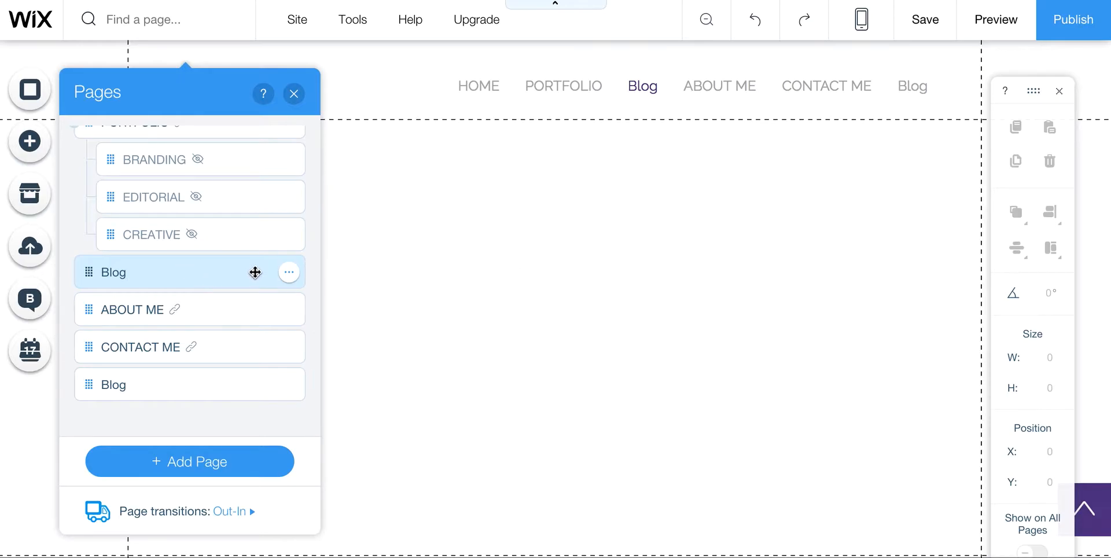
click(289, 271)
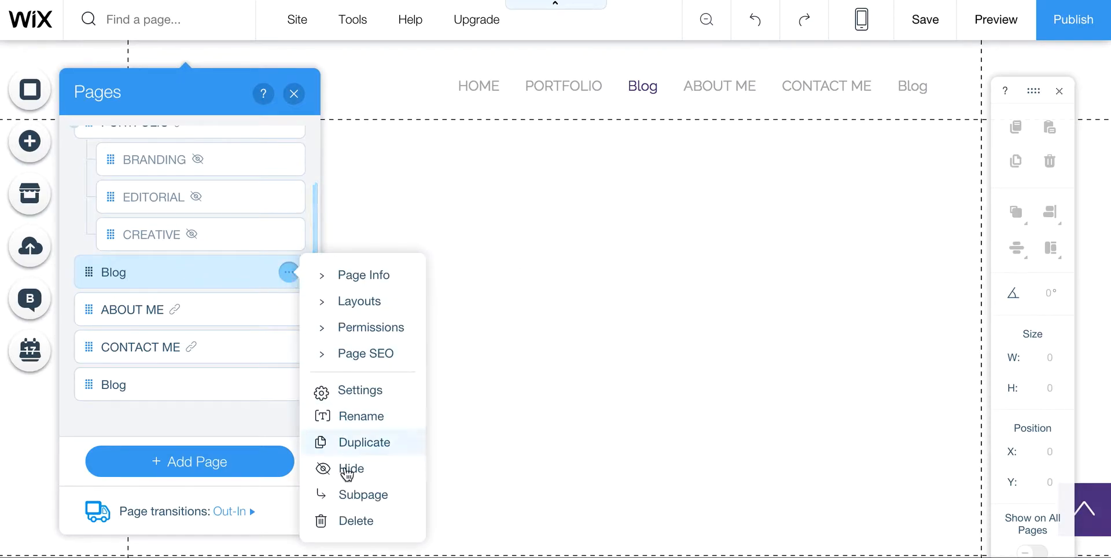
click(359, 520)
click(736, 359)
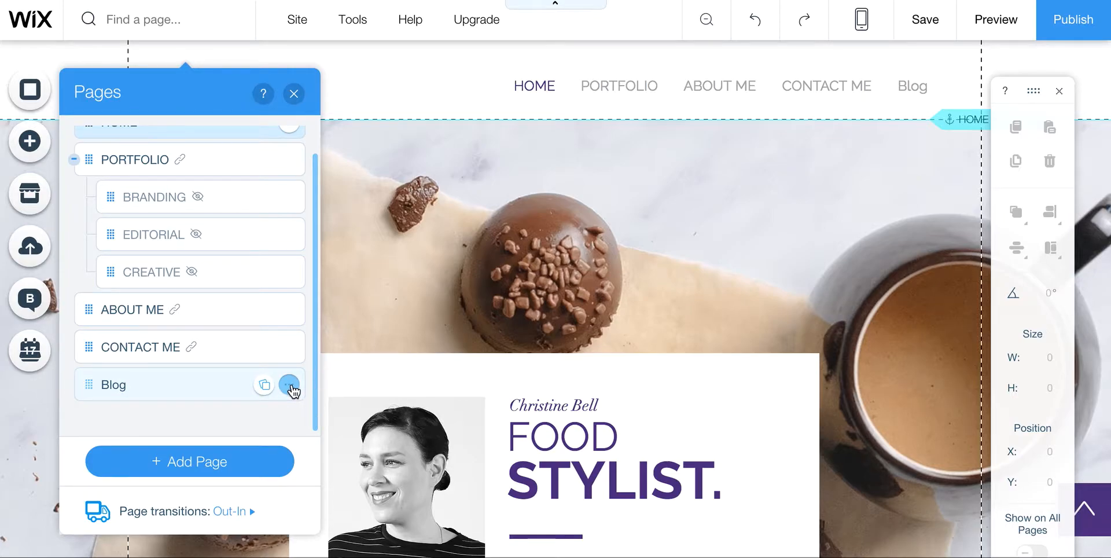
Rename the remaining Blog page as BLOG in its page info settings and return to viewing the page.
click(290, 385)
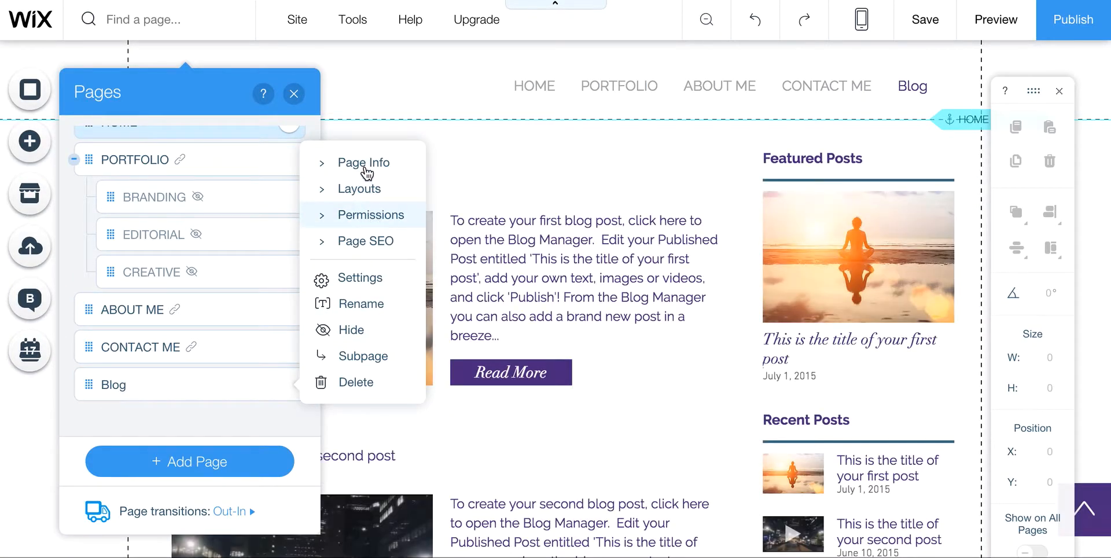
click(365, 168)
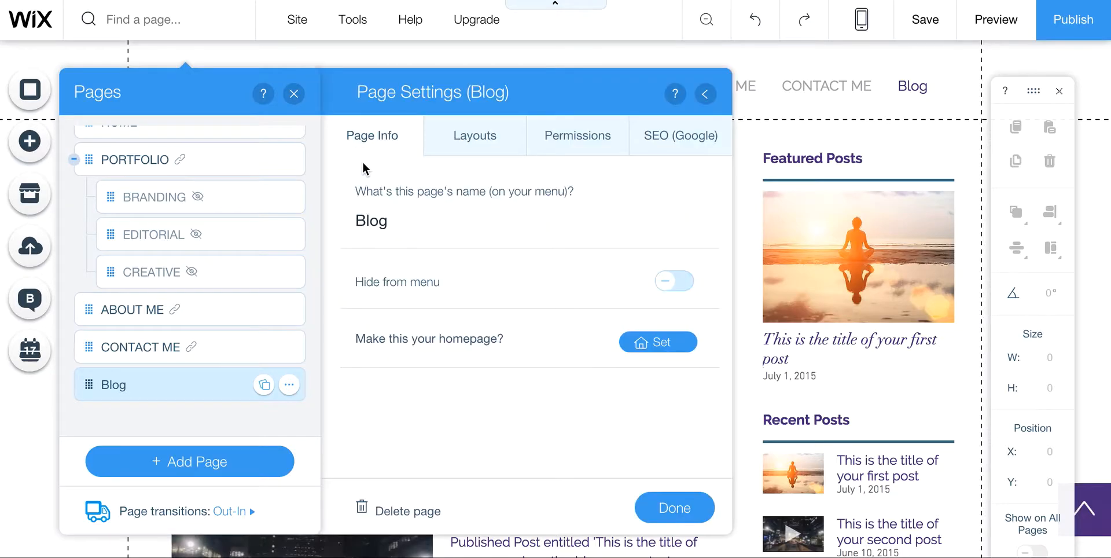
click(408, 221)
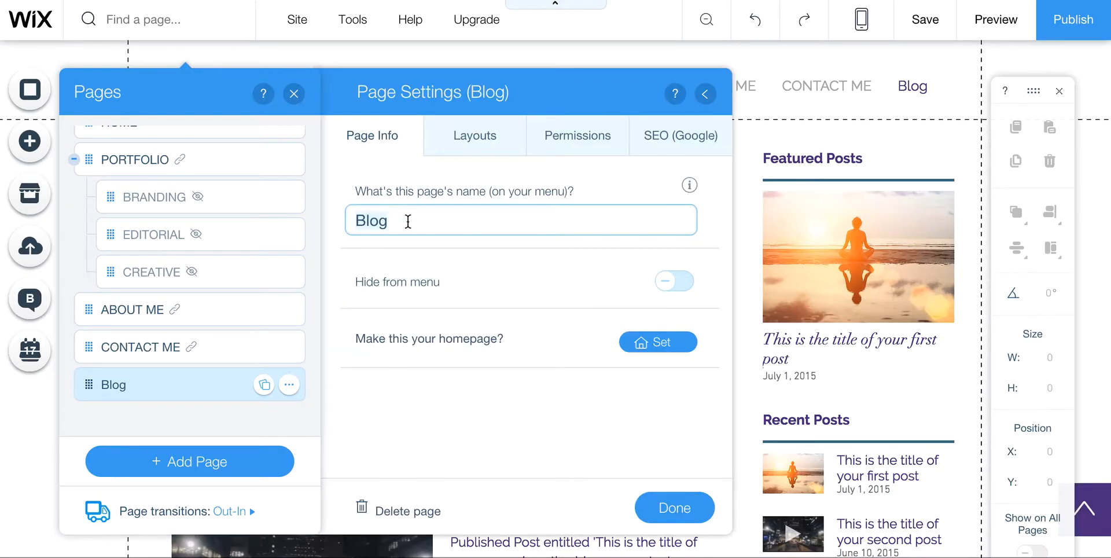
text(BLOG)
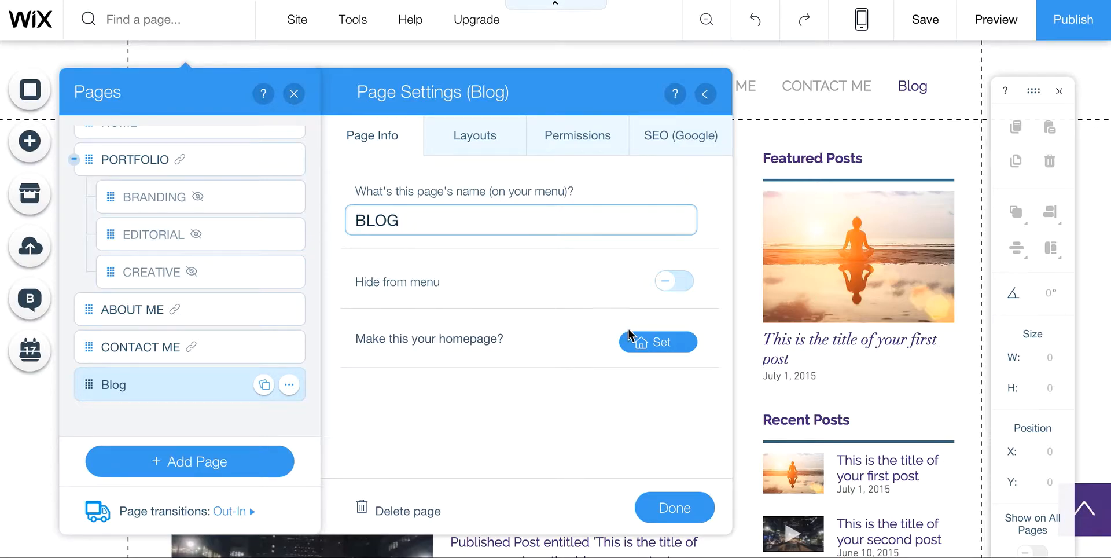
click(674, 509)
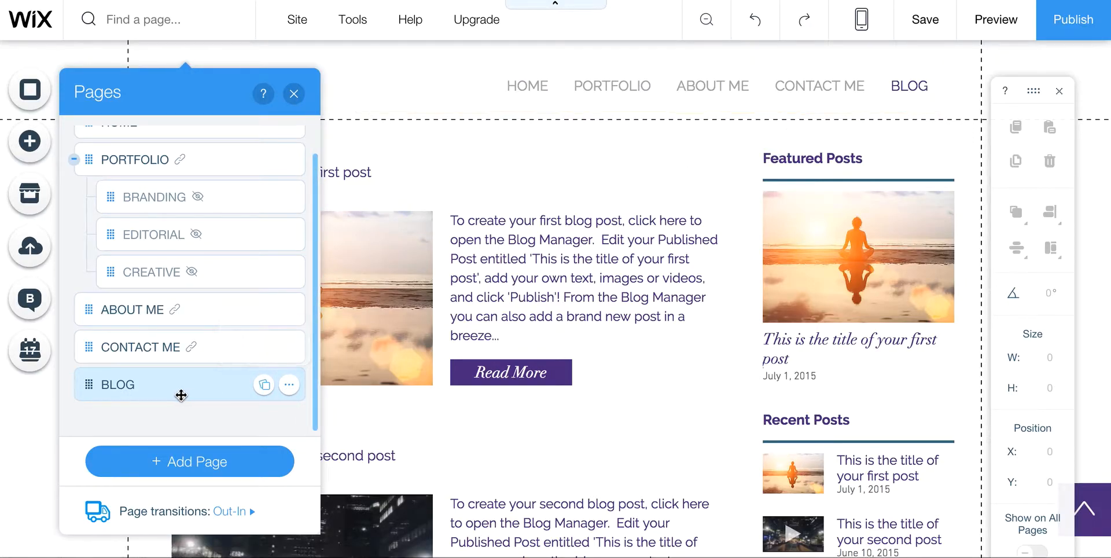
click(294, 96)
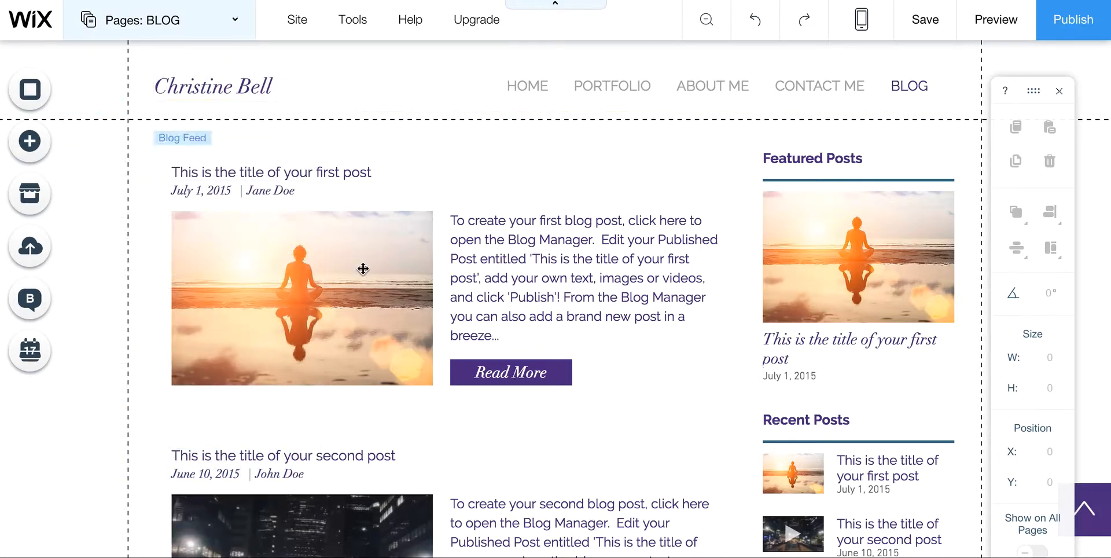
scroll(604, 253, down, 2)
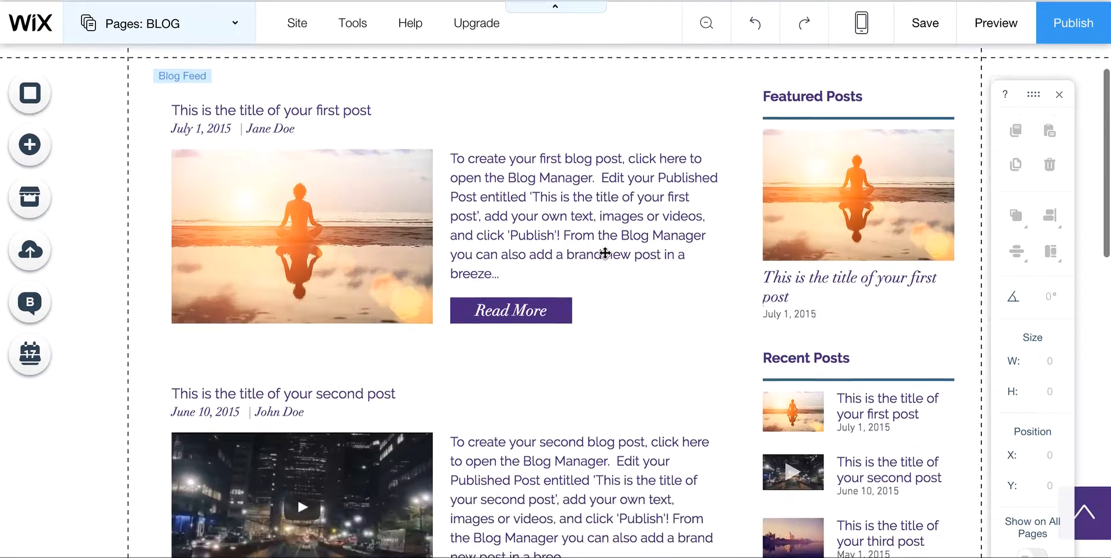
scroll(605, 253, up, 2)
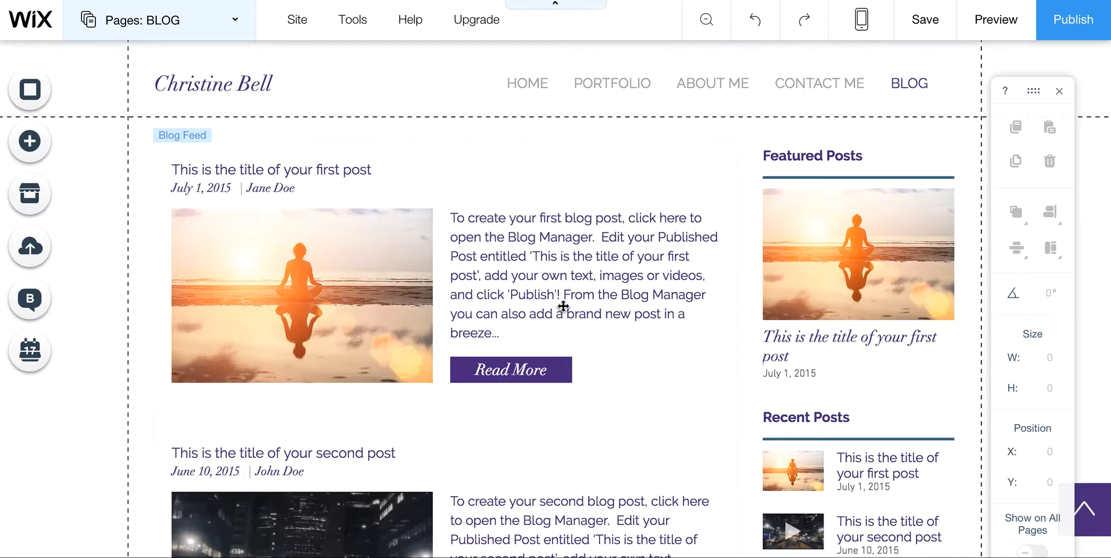
Select the blog feed on the BLOG page and look through its sample posts from the first to the third.
click(562, 277)
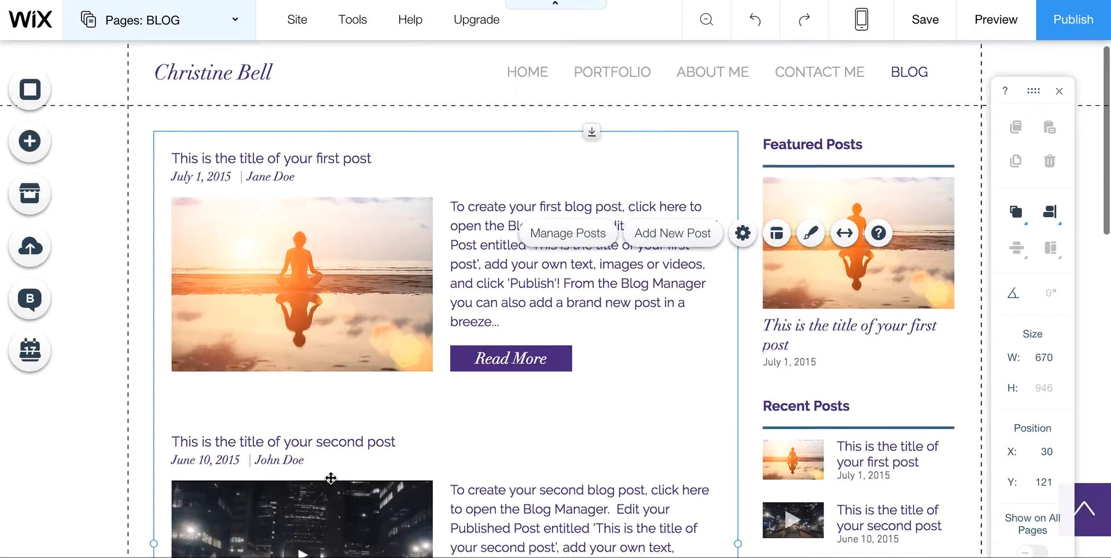
scroll(330, 477, down, 5)
scroll(331, 478, down, 3)
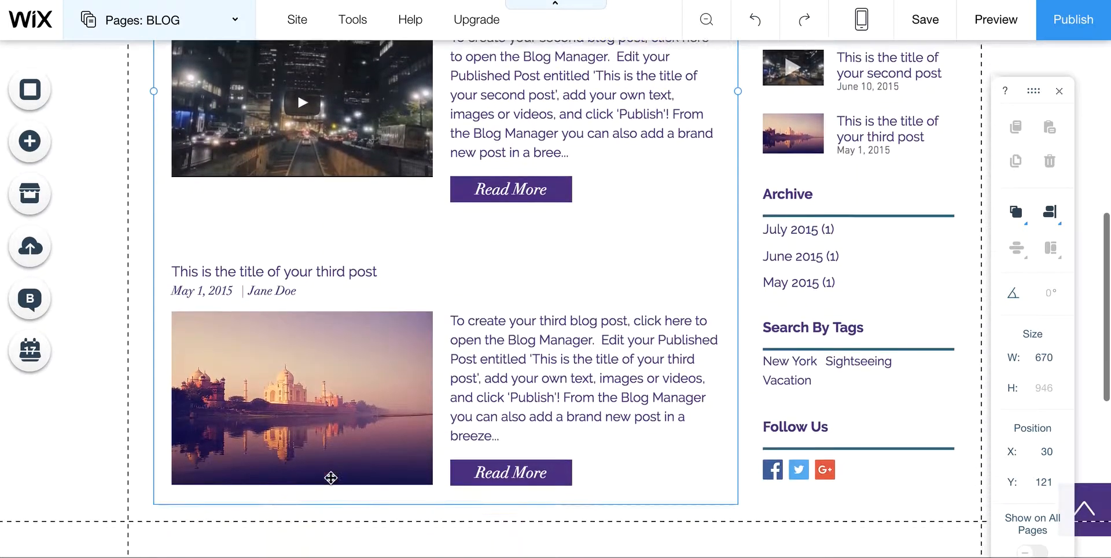
scroll(330, 479, up, 5)
scroll(330, 483, up, 3)
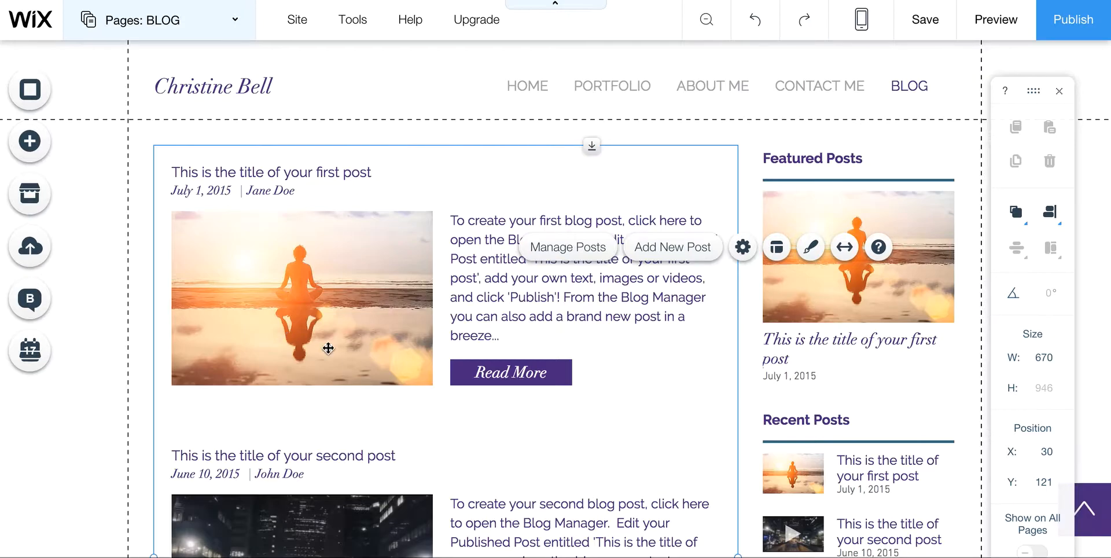
scroll(342, 305, down, 6)
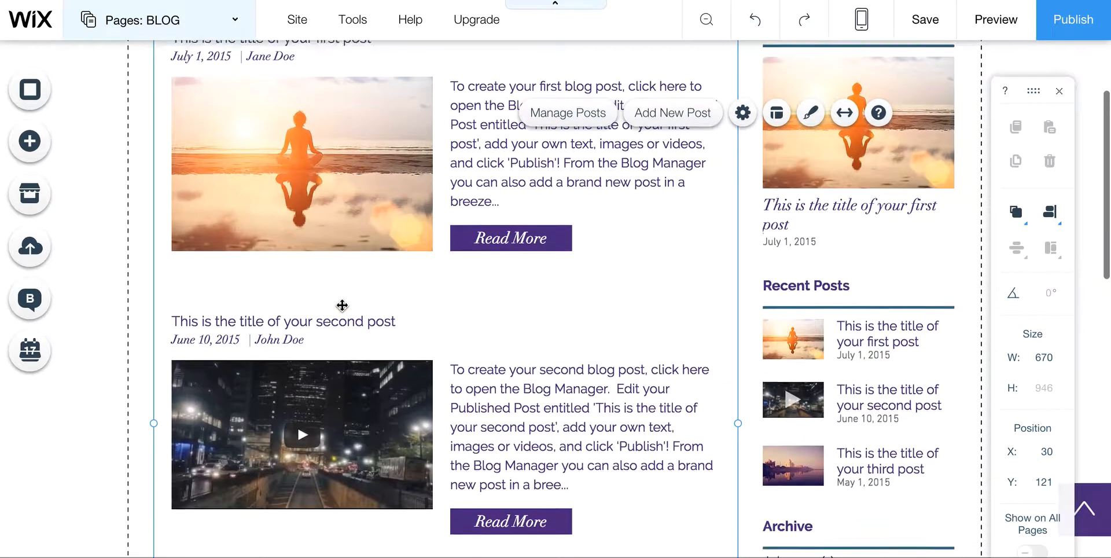
scroll(342, 305, up, 5)
scroll(342, 305, up, 2)
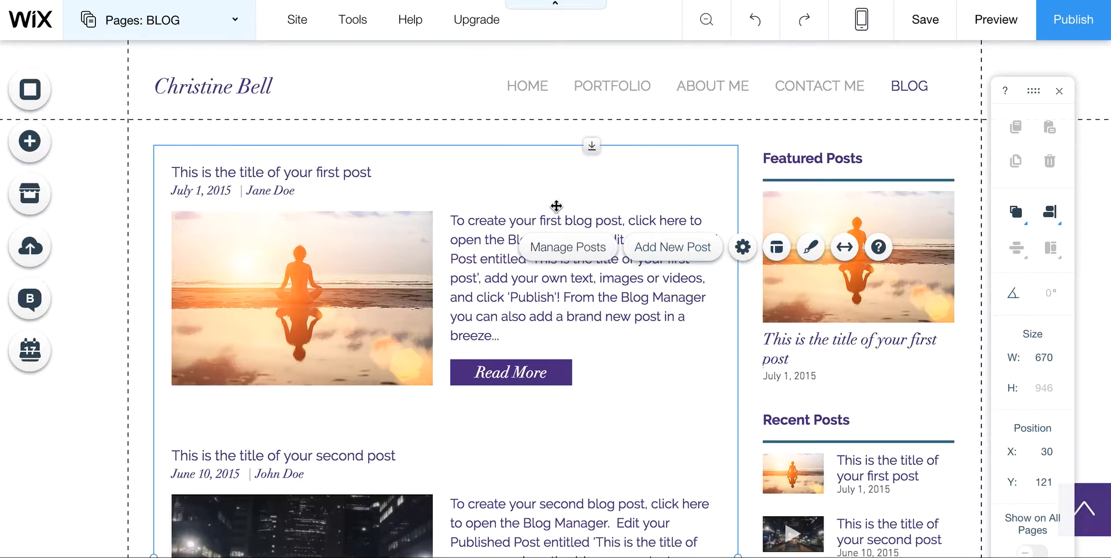
Select the Featured Posts widget and review the blog's side column through Recent Posts, Archive, Search By Tags and Follow Us.
click(868, 186)
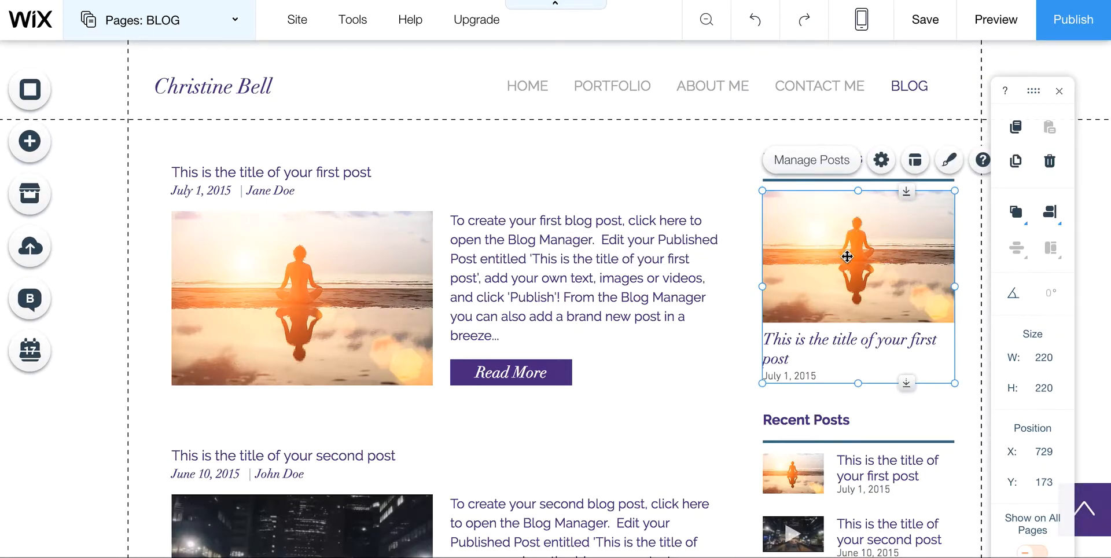
scroll(848, 254, down, 3)
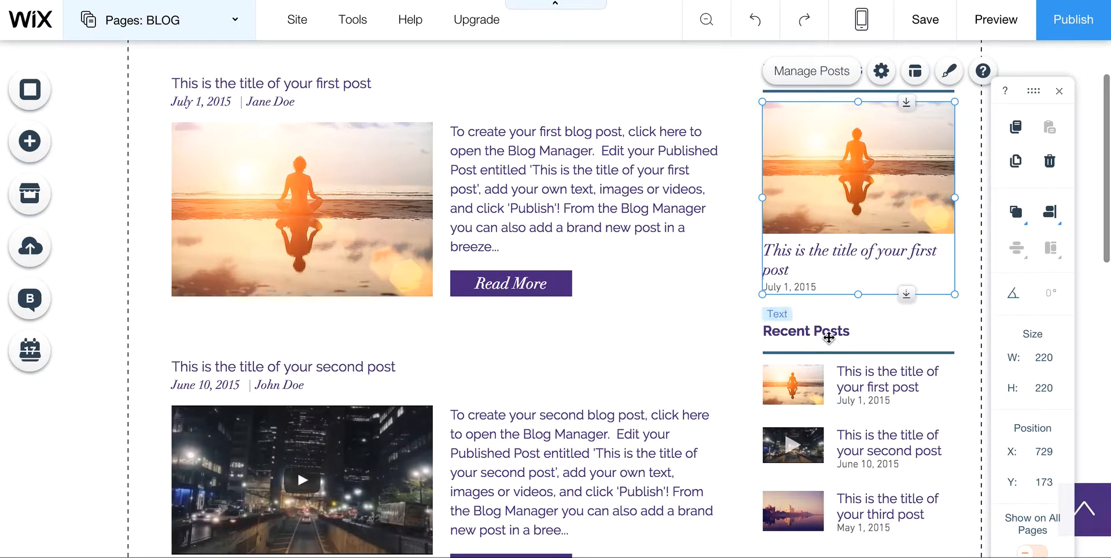
scroll(810, 393, down, 5)
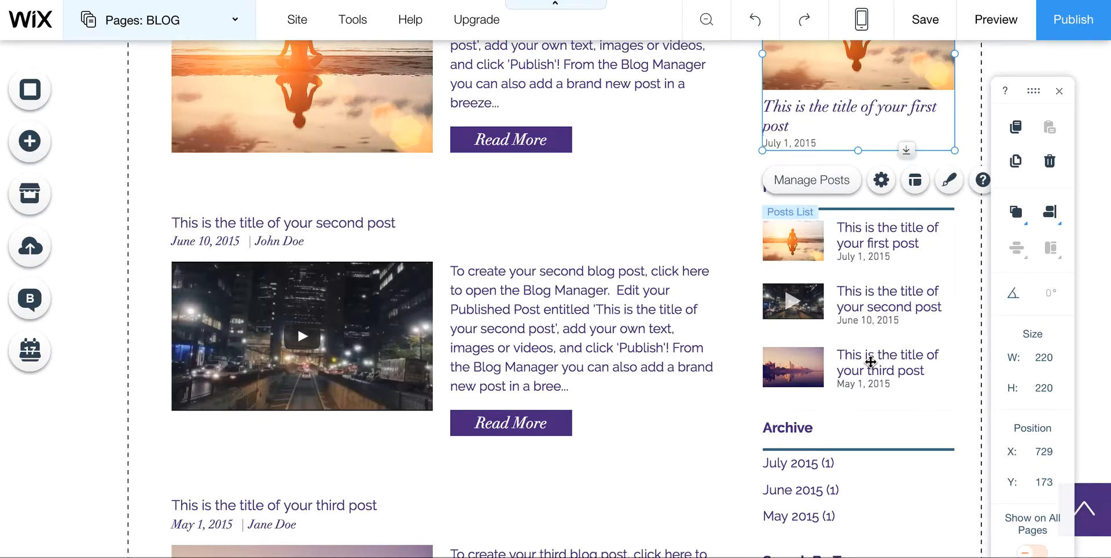
scroll(870, 362, up, 2)
scroll(870, 361, down, 6)
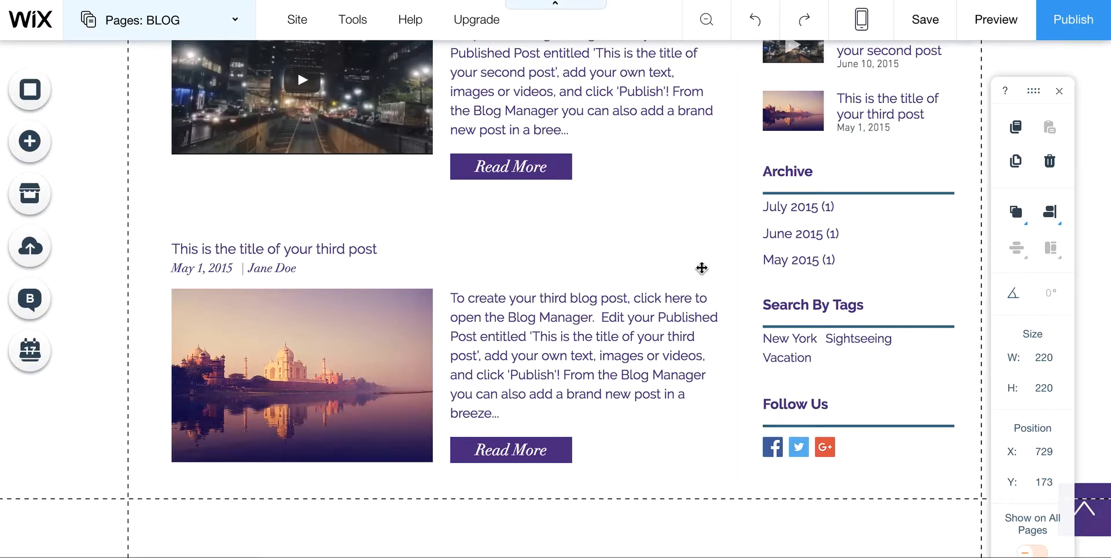
scroll(701, 267, up, 9)
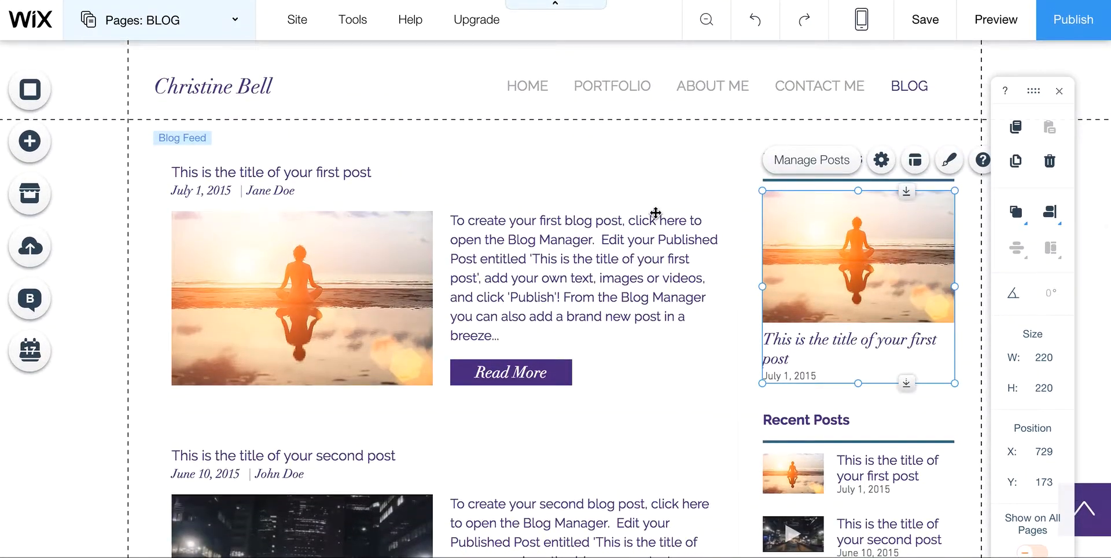